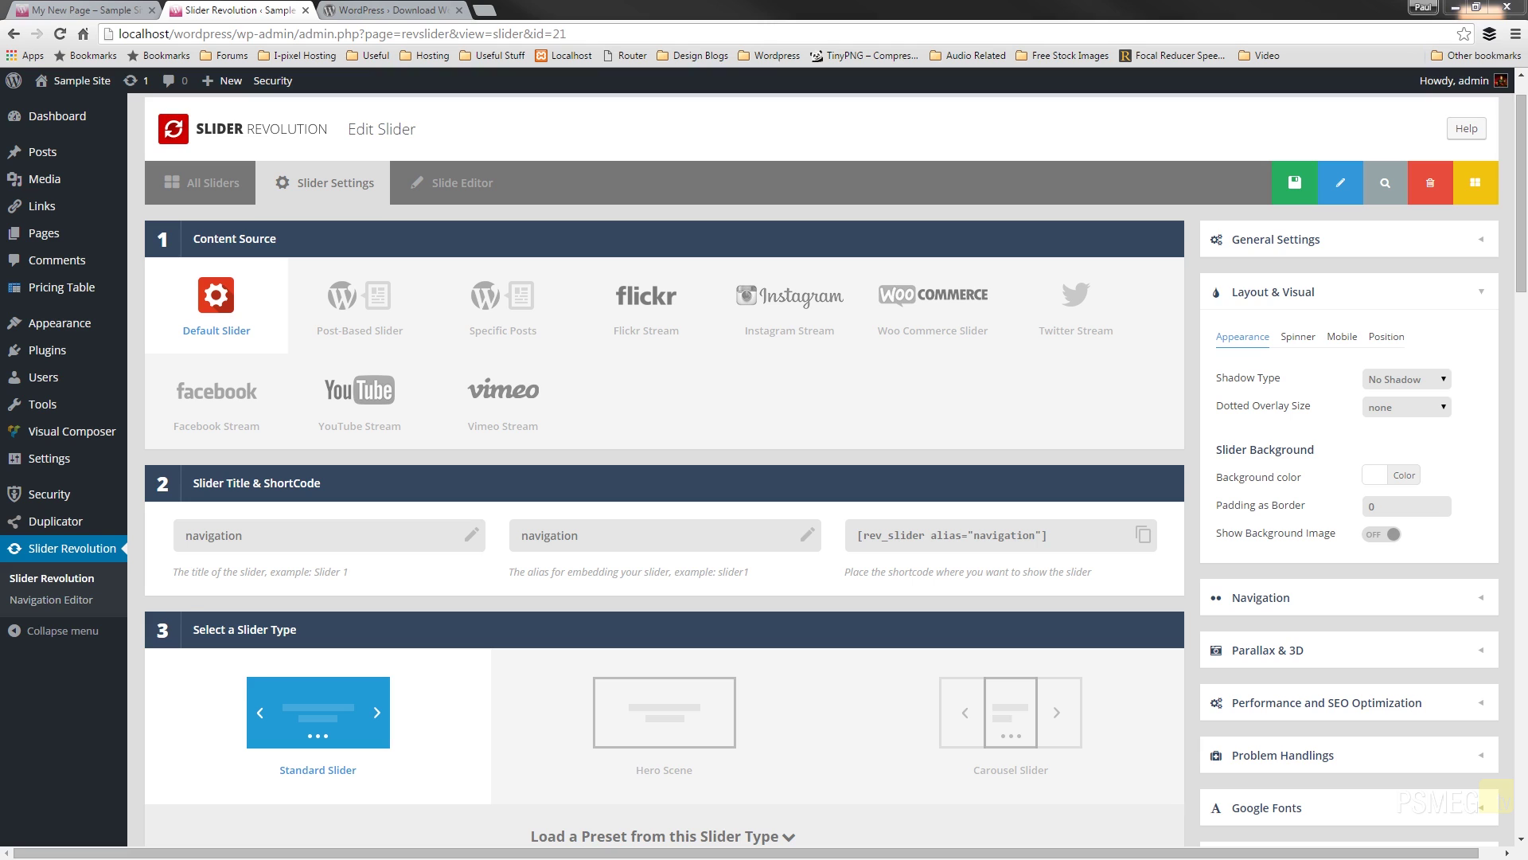
- Set the slider's Shadow Type to 2
{"action": "mouse_move", "coordinate": [1393, 378]}
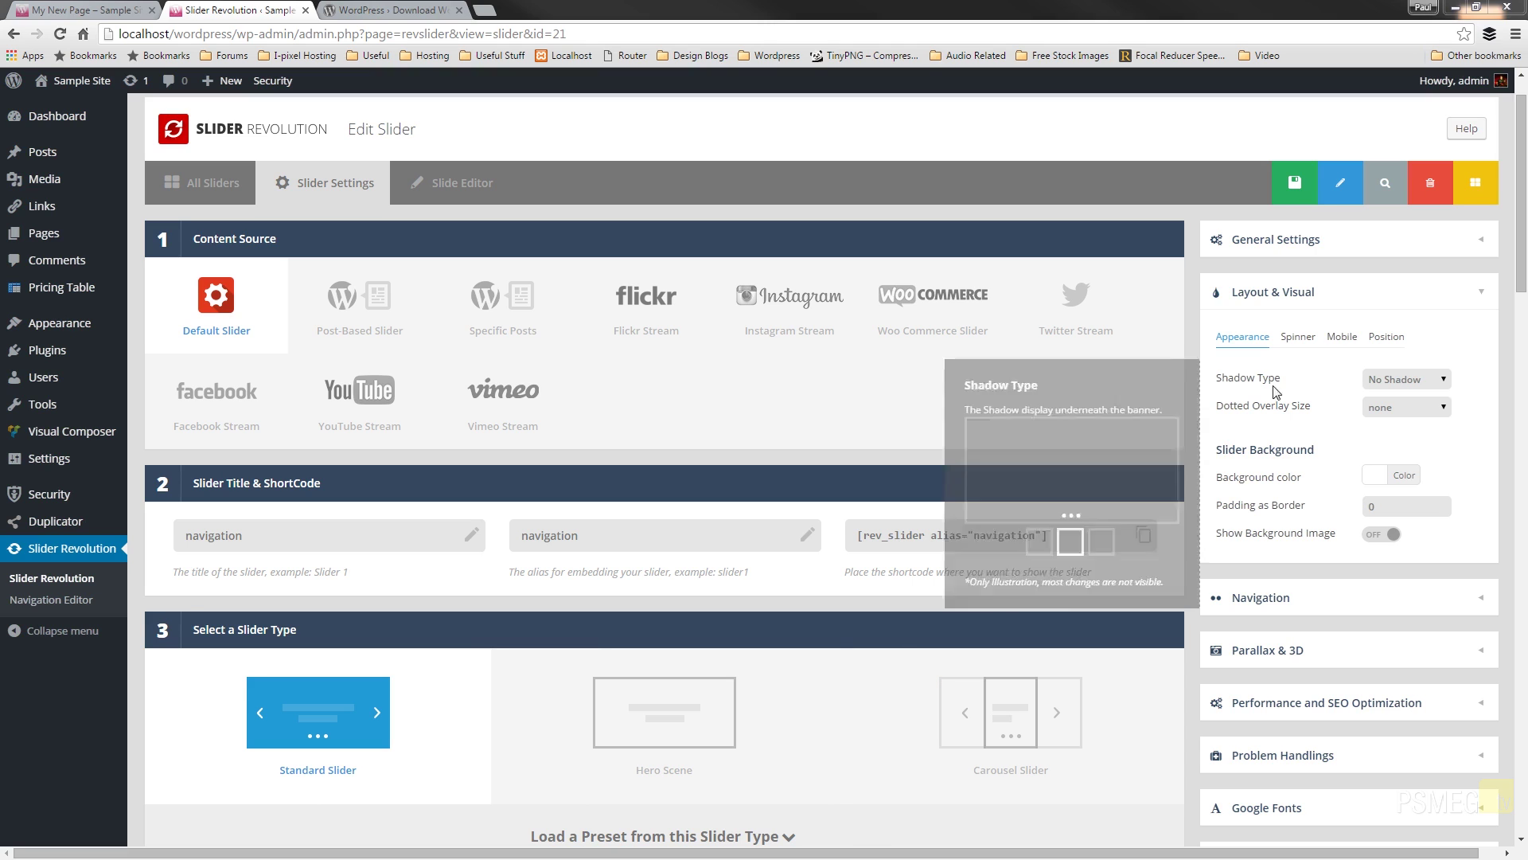
{"action": "left_click", "coordinate": [1395, 380]}
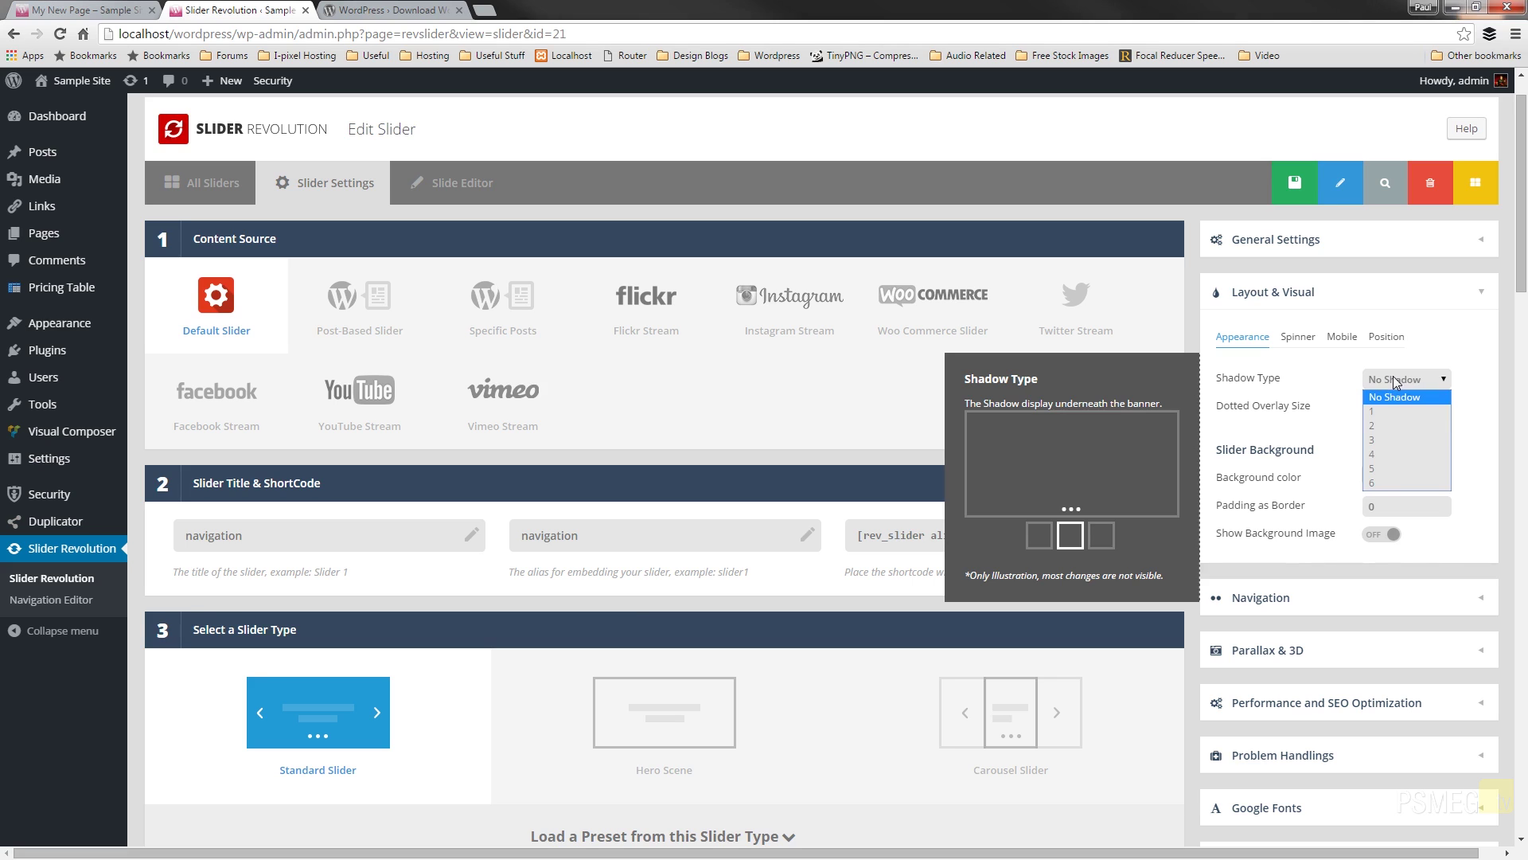
{"action": "left_click", "coordinate": [1394, 428]}
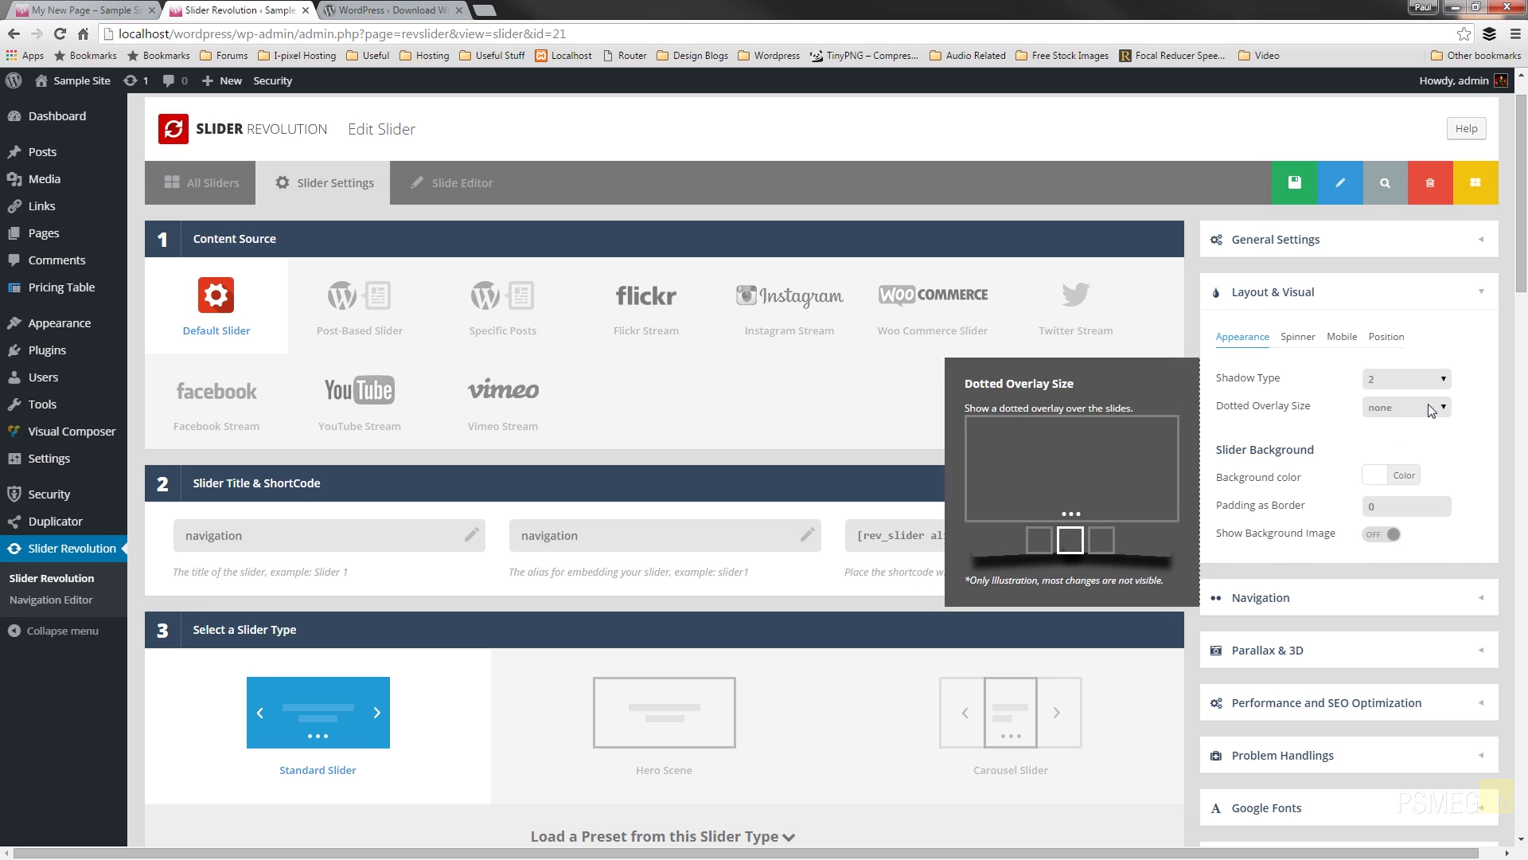
- Check the Navigation thumbnail settings, then return to Layout & Visual
{"action": "left_click", "coordinate": [1470, 600]}
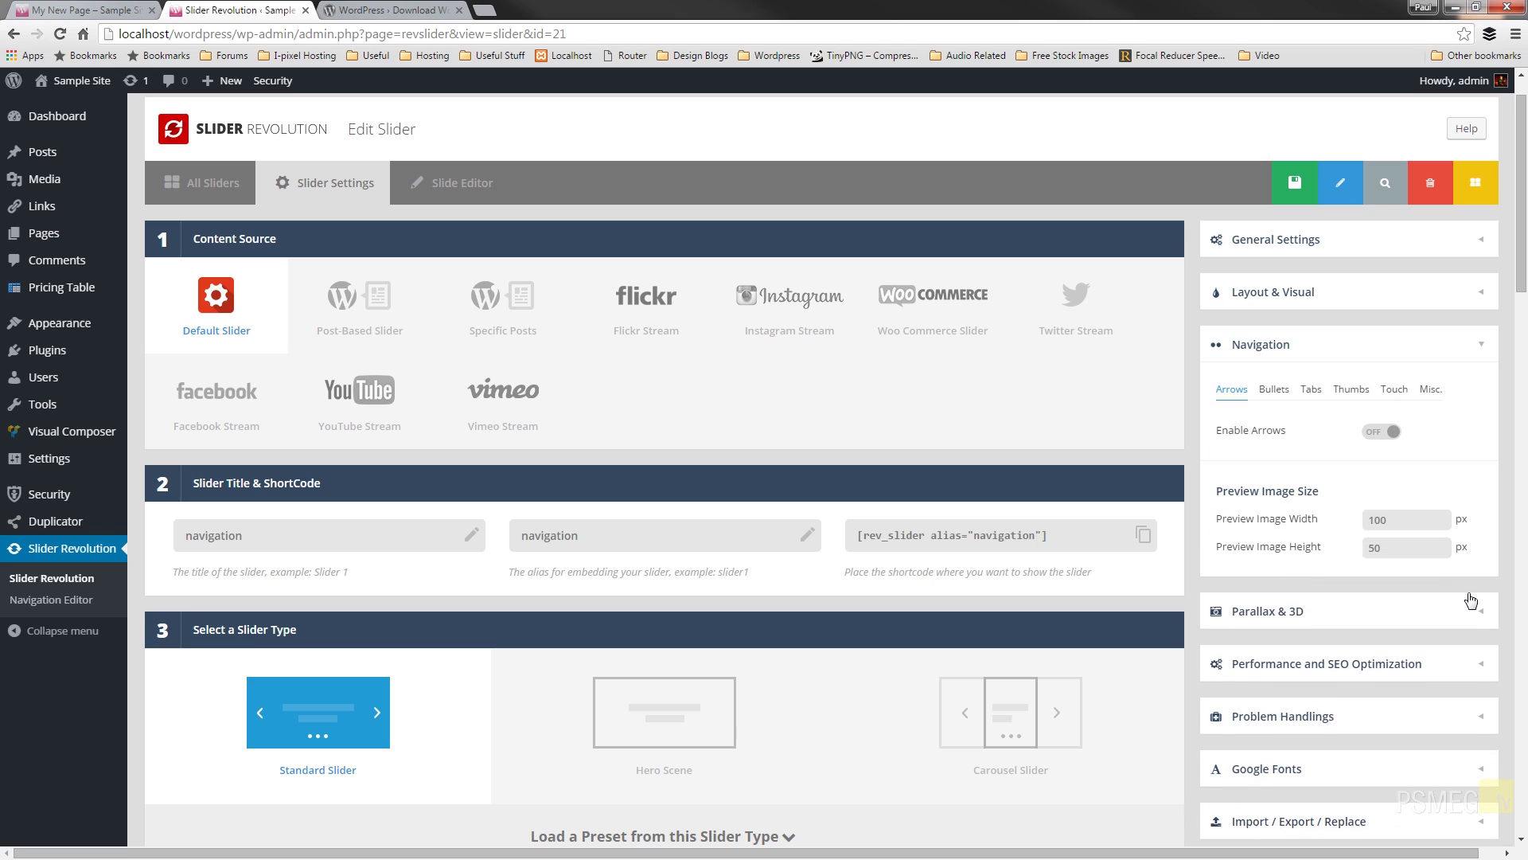
{"action": "left_click", "coordinate": [1351, 390]}
{"action": "left_click", "coordinate": [1391, 437]}
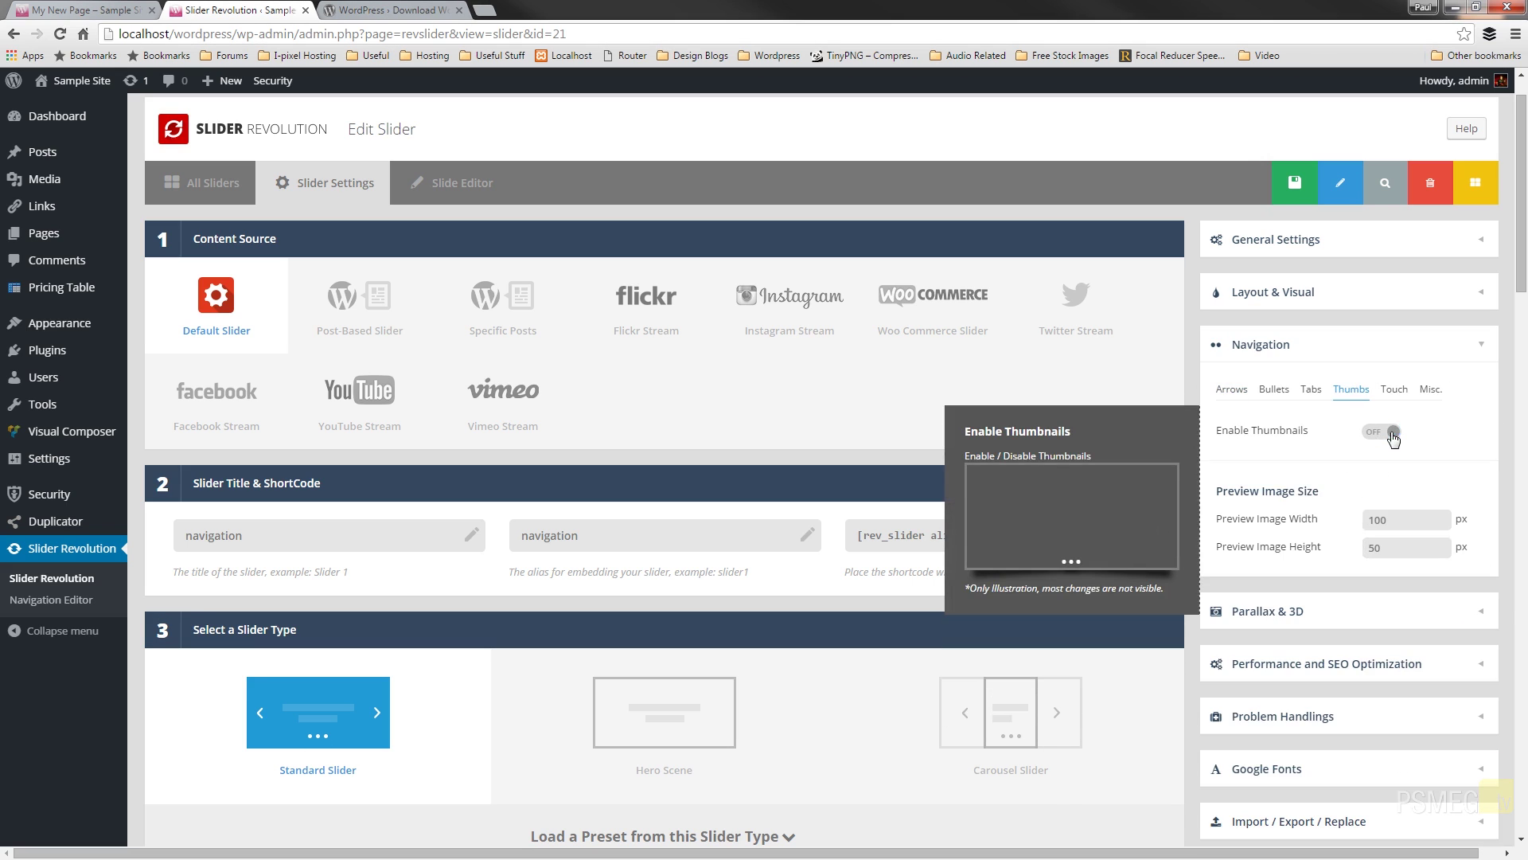
{"action": "left_click", "coordinate": [1245, 296]}
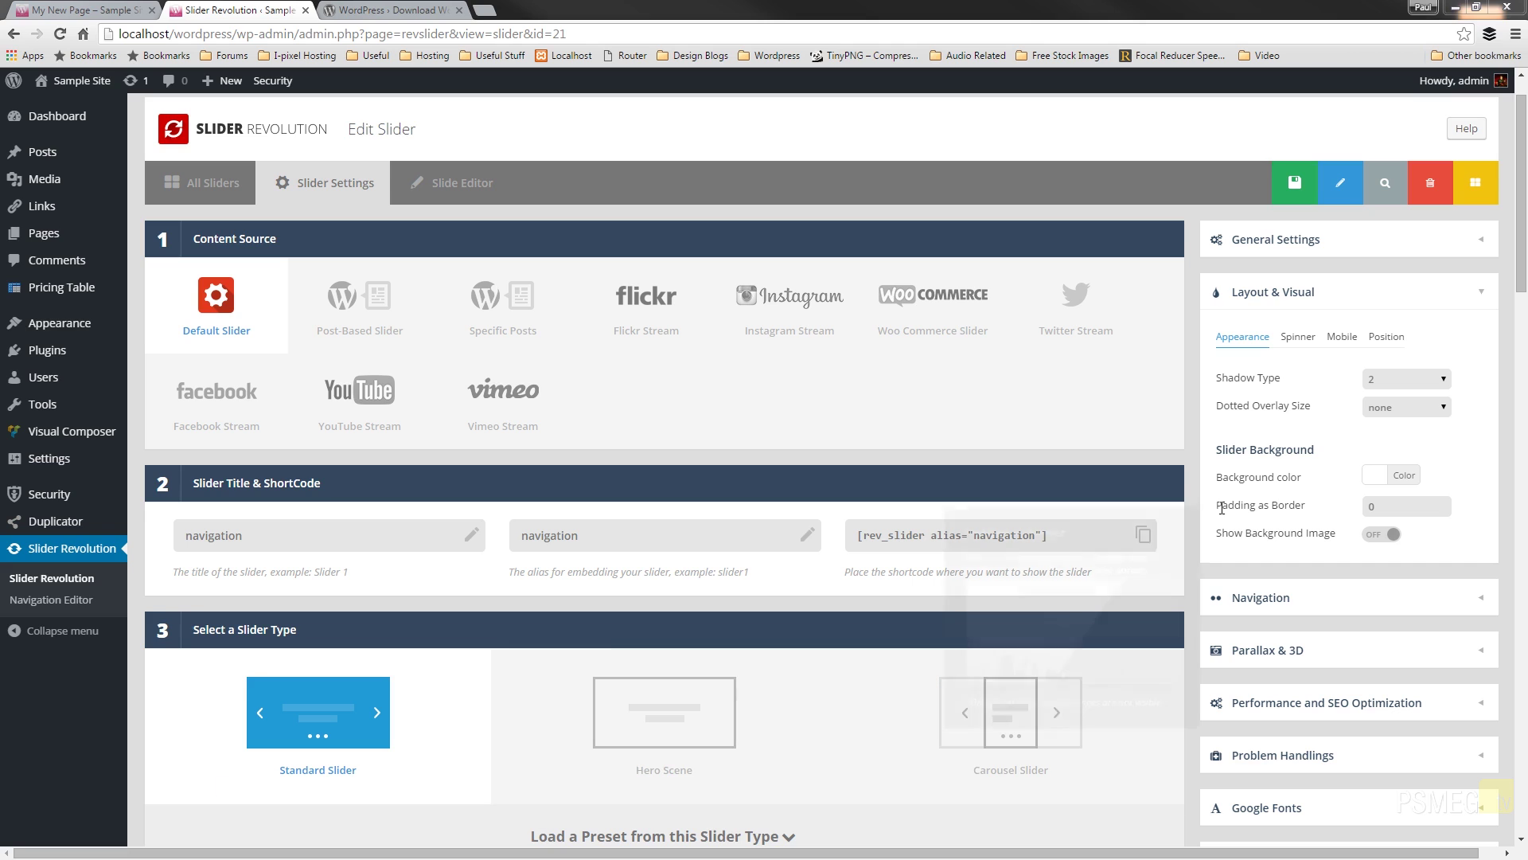
{"action": "mouse_move", "coordinate": [1307, 390]}
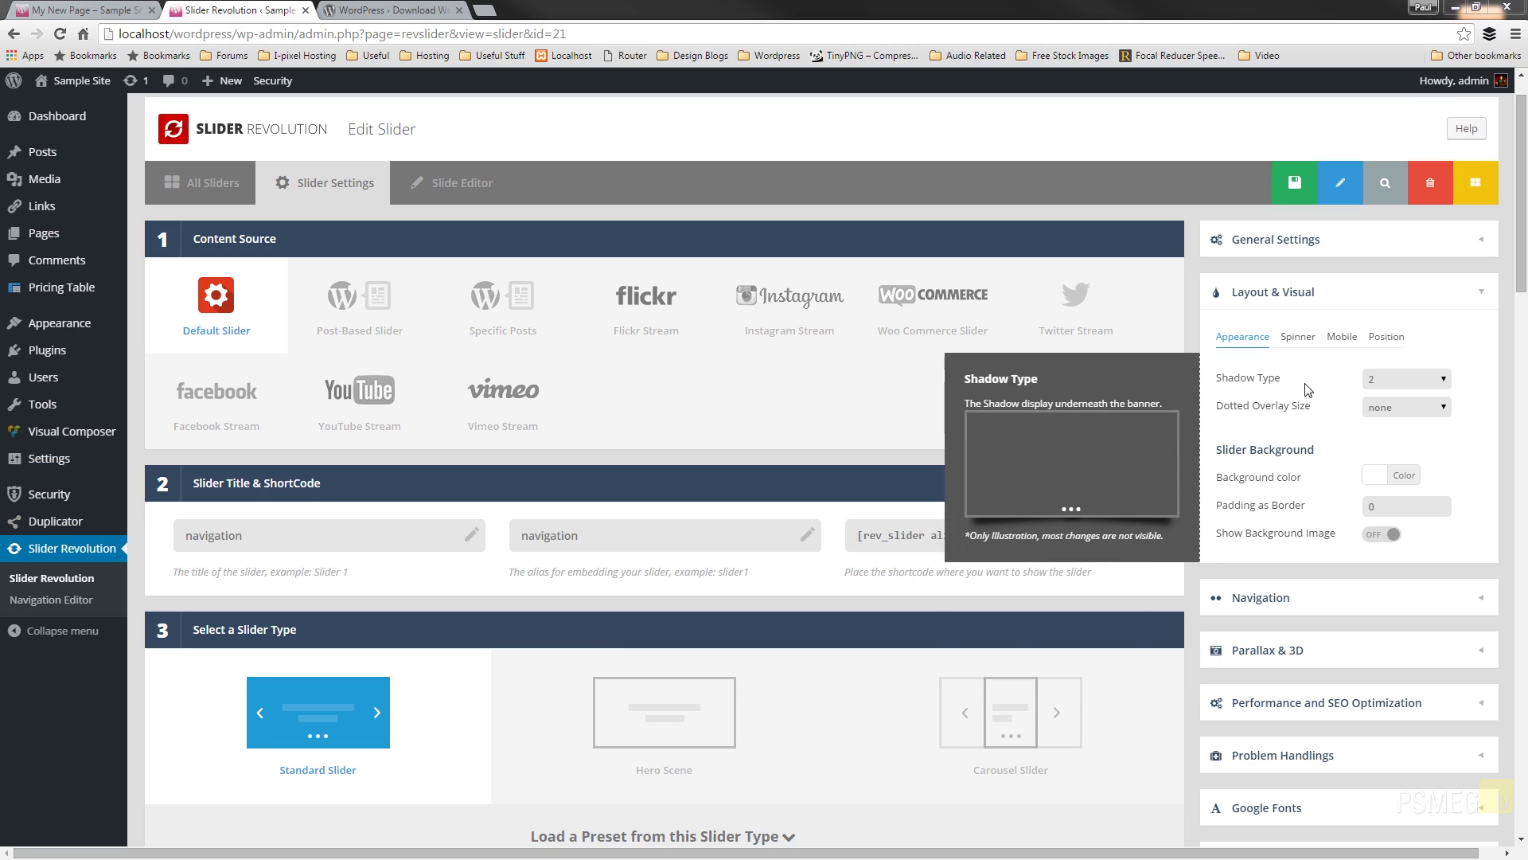
{"action": "left_click", "coordinate": [1406, 379]}
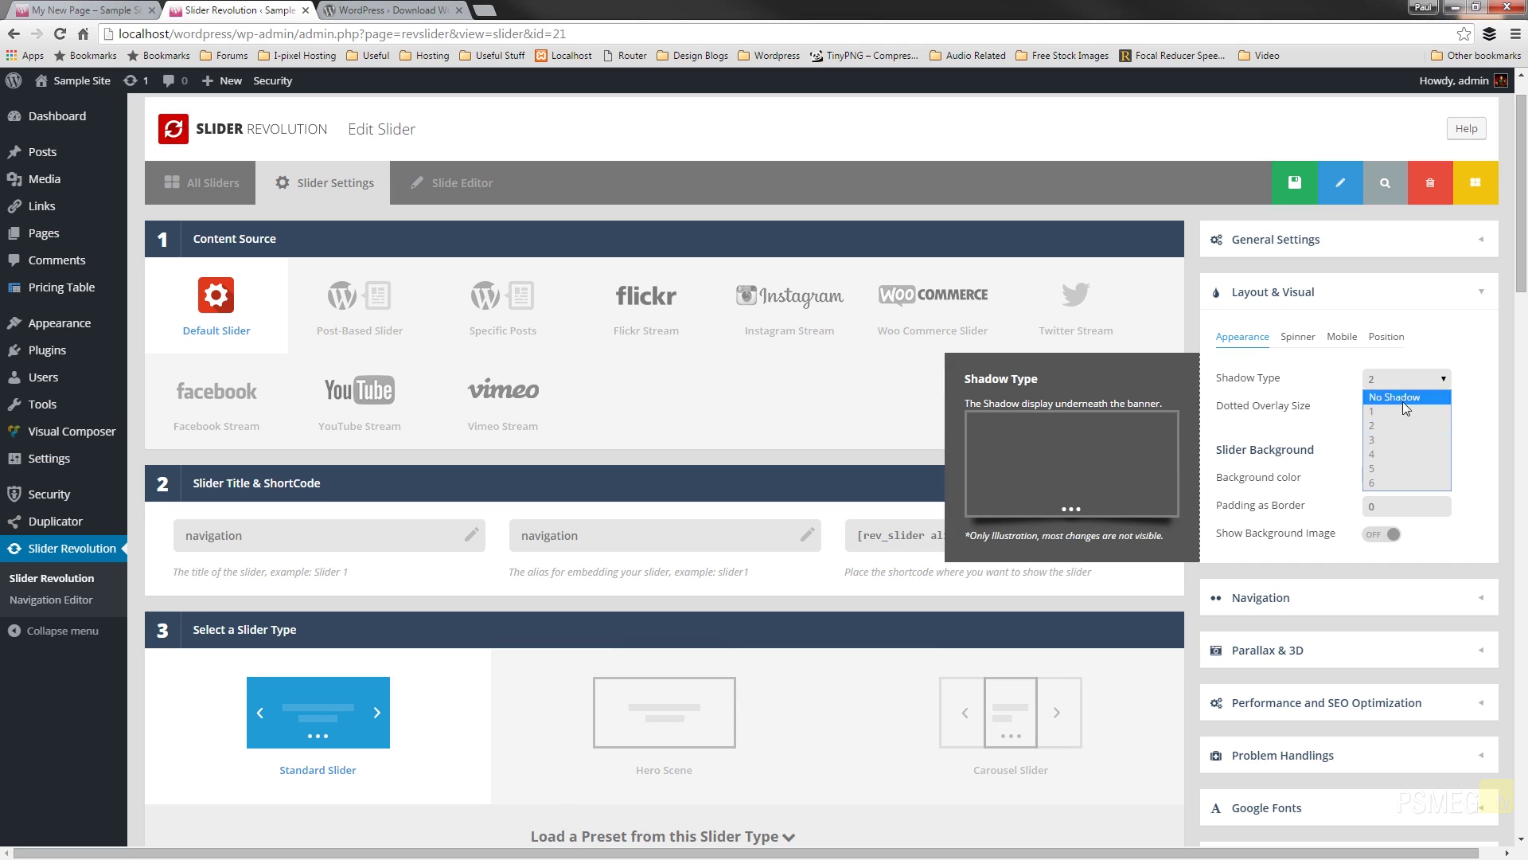
{"action": "left_click", "coordinate": [1397, 437]}
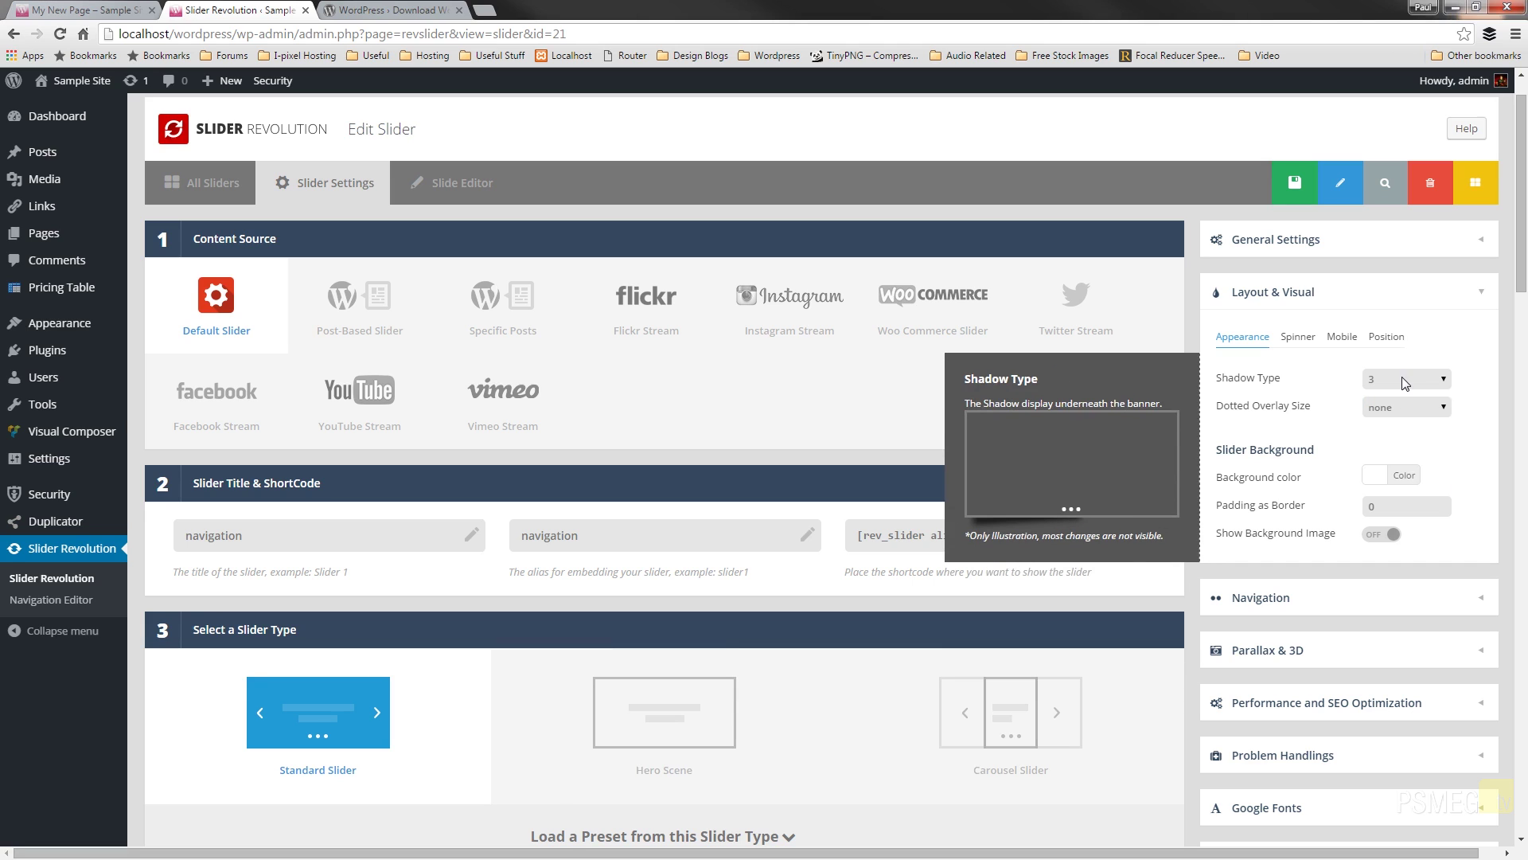
{"action": "left_click", "coordinate": [1401, 377]}
{"action": "left_click", "coordinate": [1400, 425]}
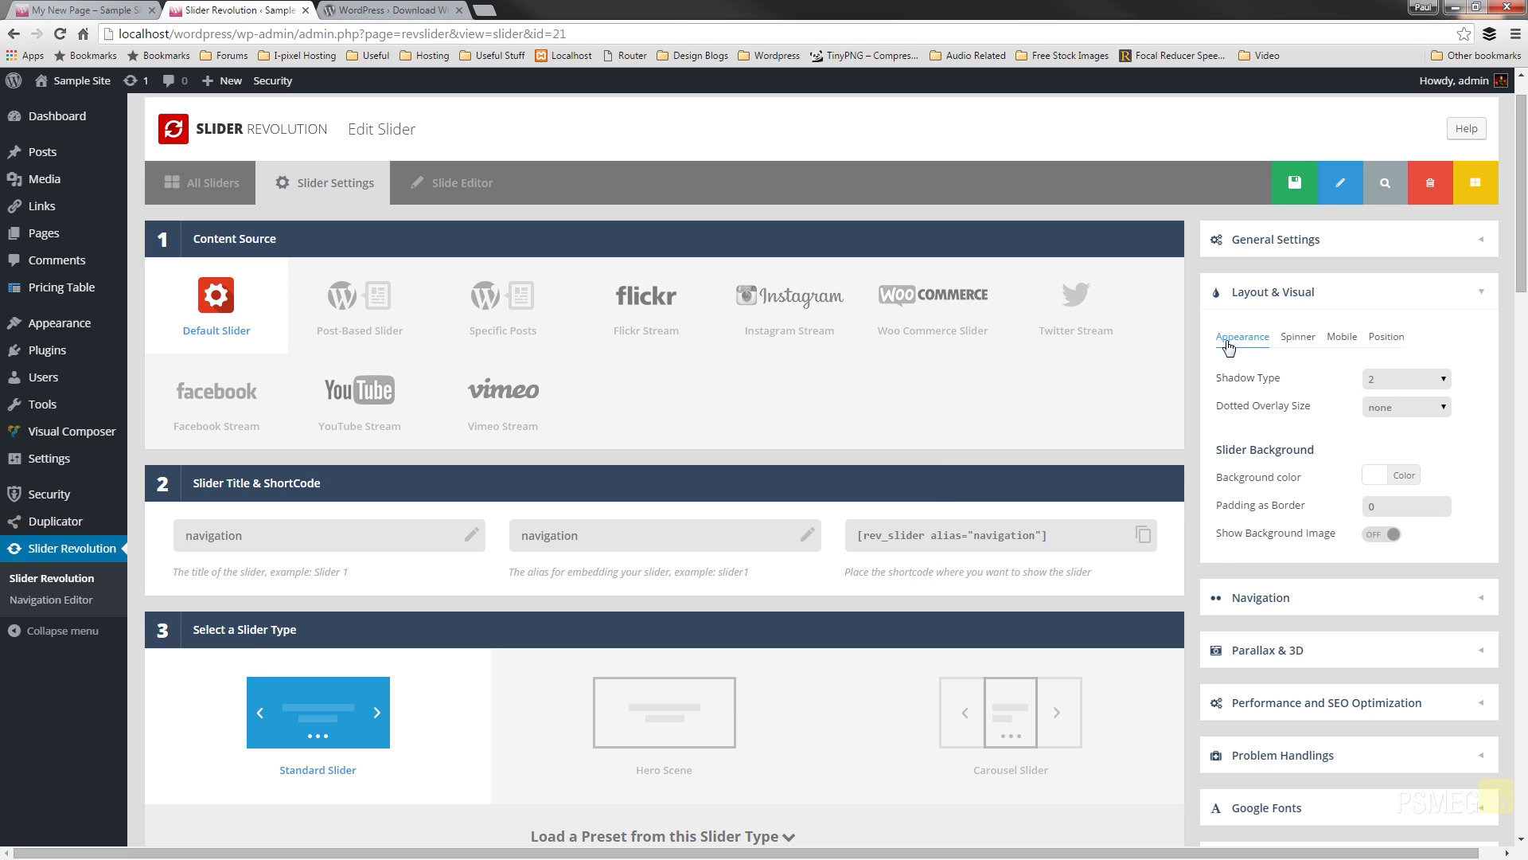
{"action": "mouse_move", "coordinate": [1383, 410]}
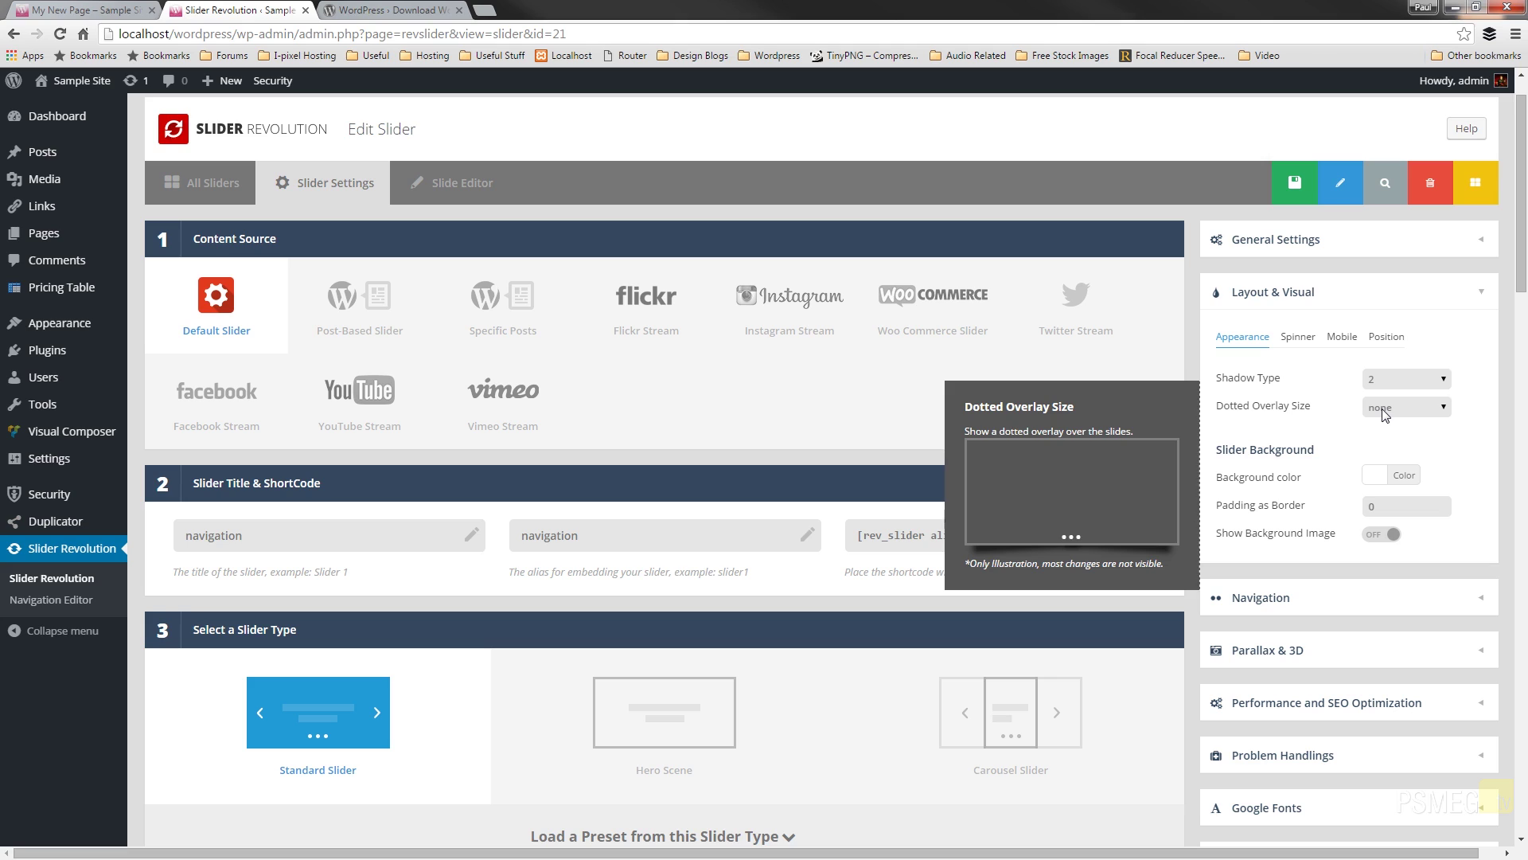
- Choose 2 x 2 Black as the Dotted Overlay Size
{"action": "left_click", "coordinate": [1385, 410]}
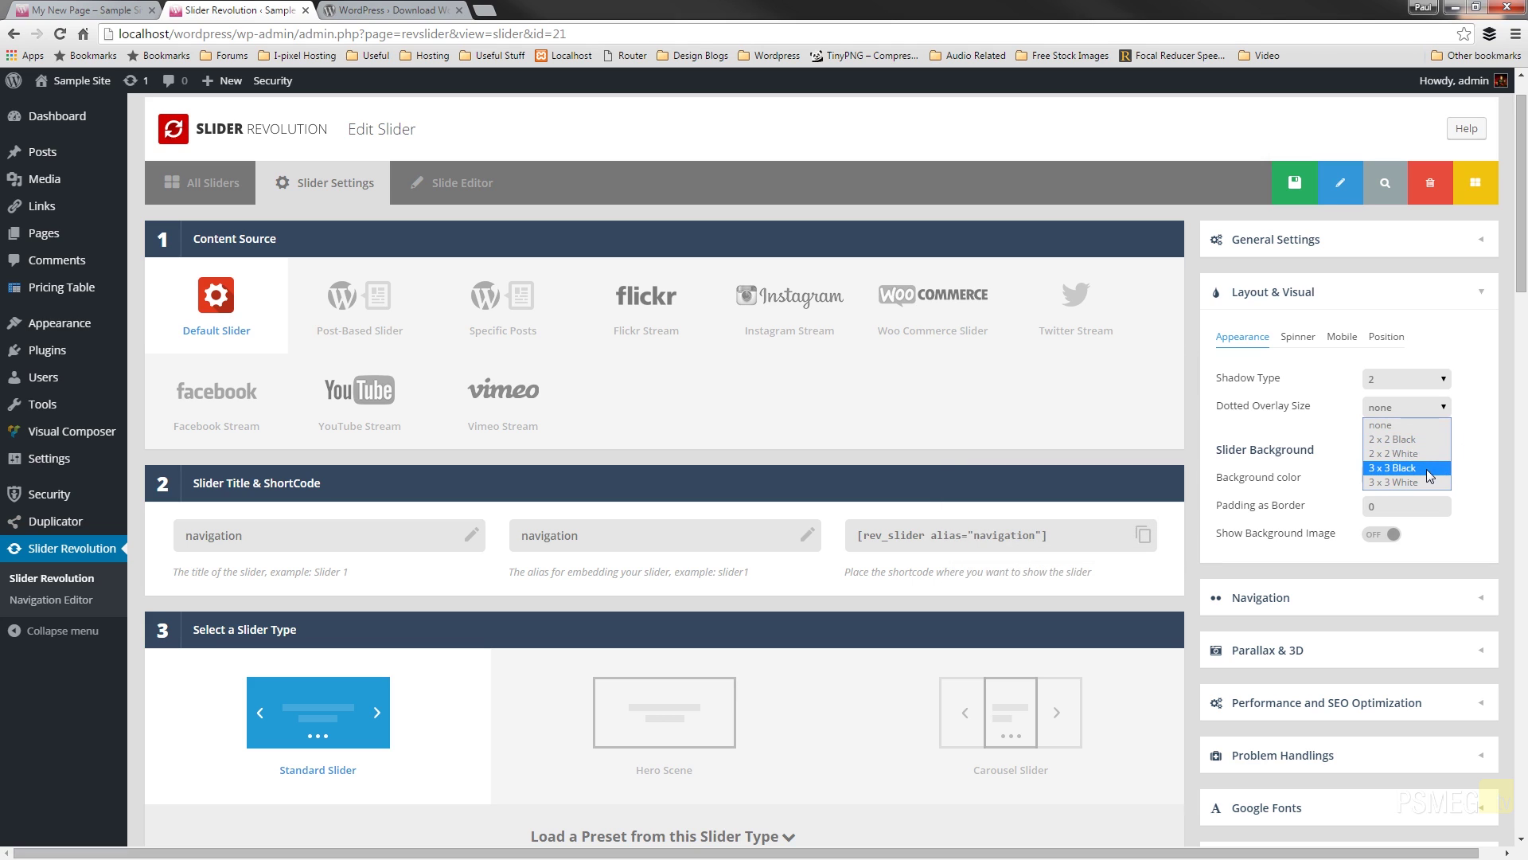
{"action": "left_click", "coordinate": [1415, 437]}
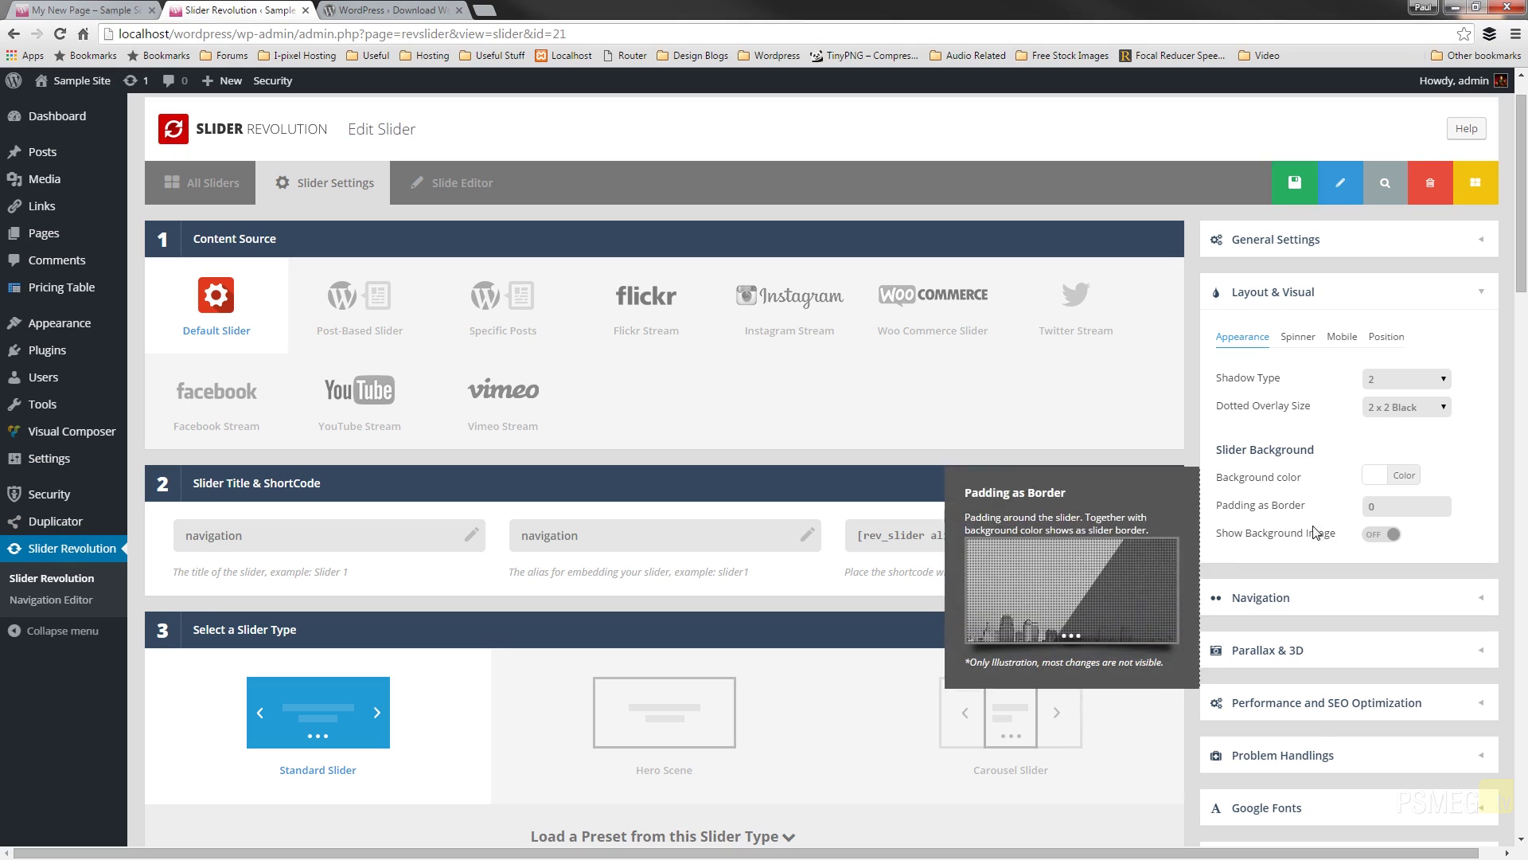
{"action": "mouse_move", "coordinate": [1315, 532]}
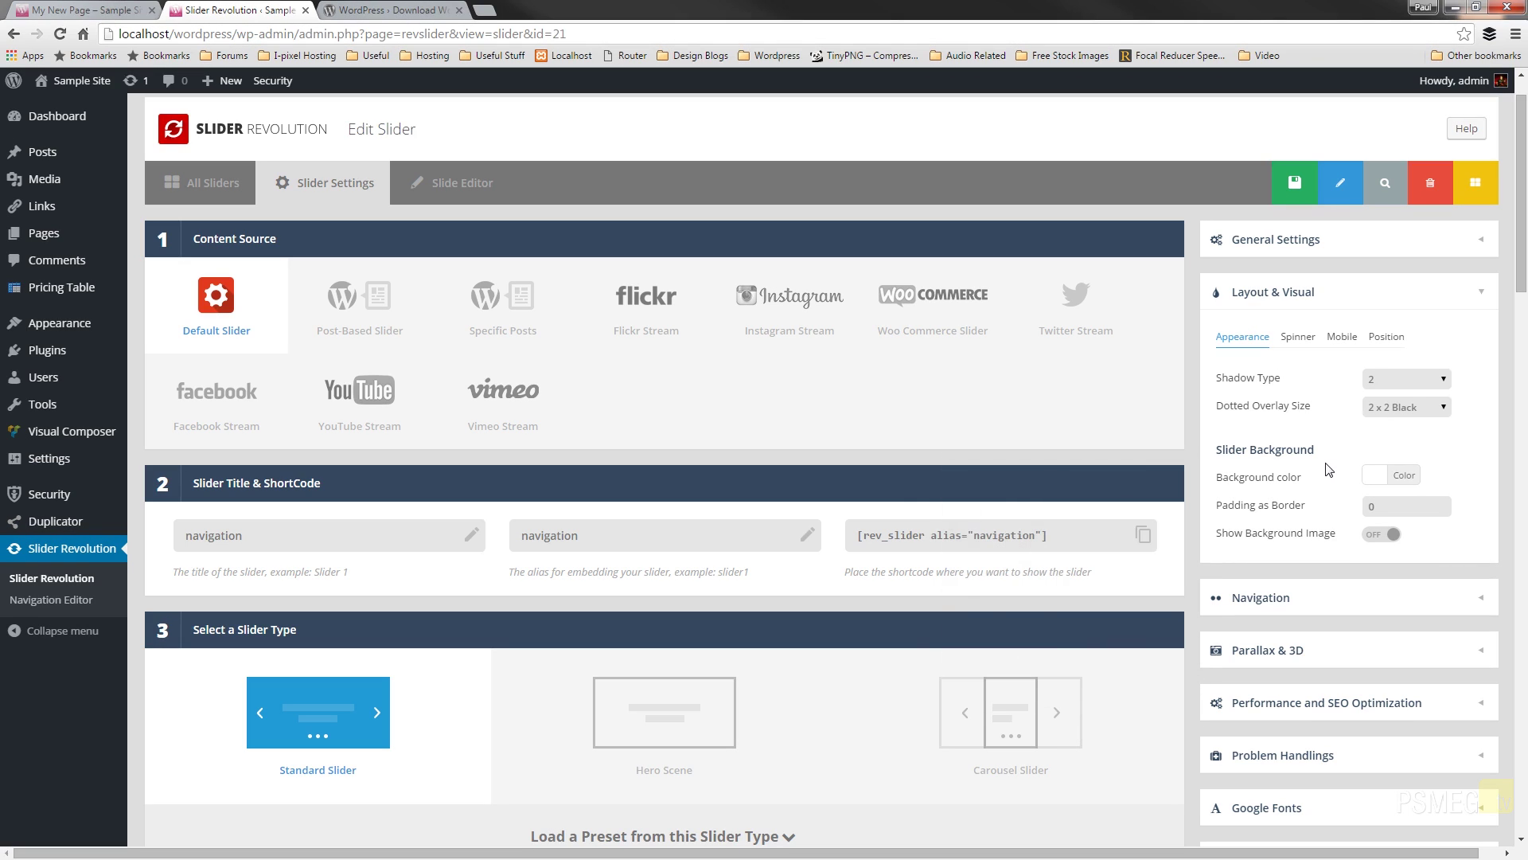
{"action": "mouse_move", "coordinate": [1294, 475]}
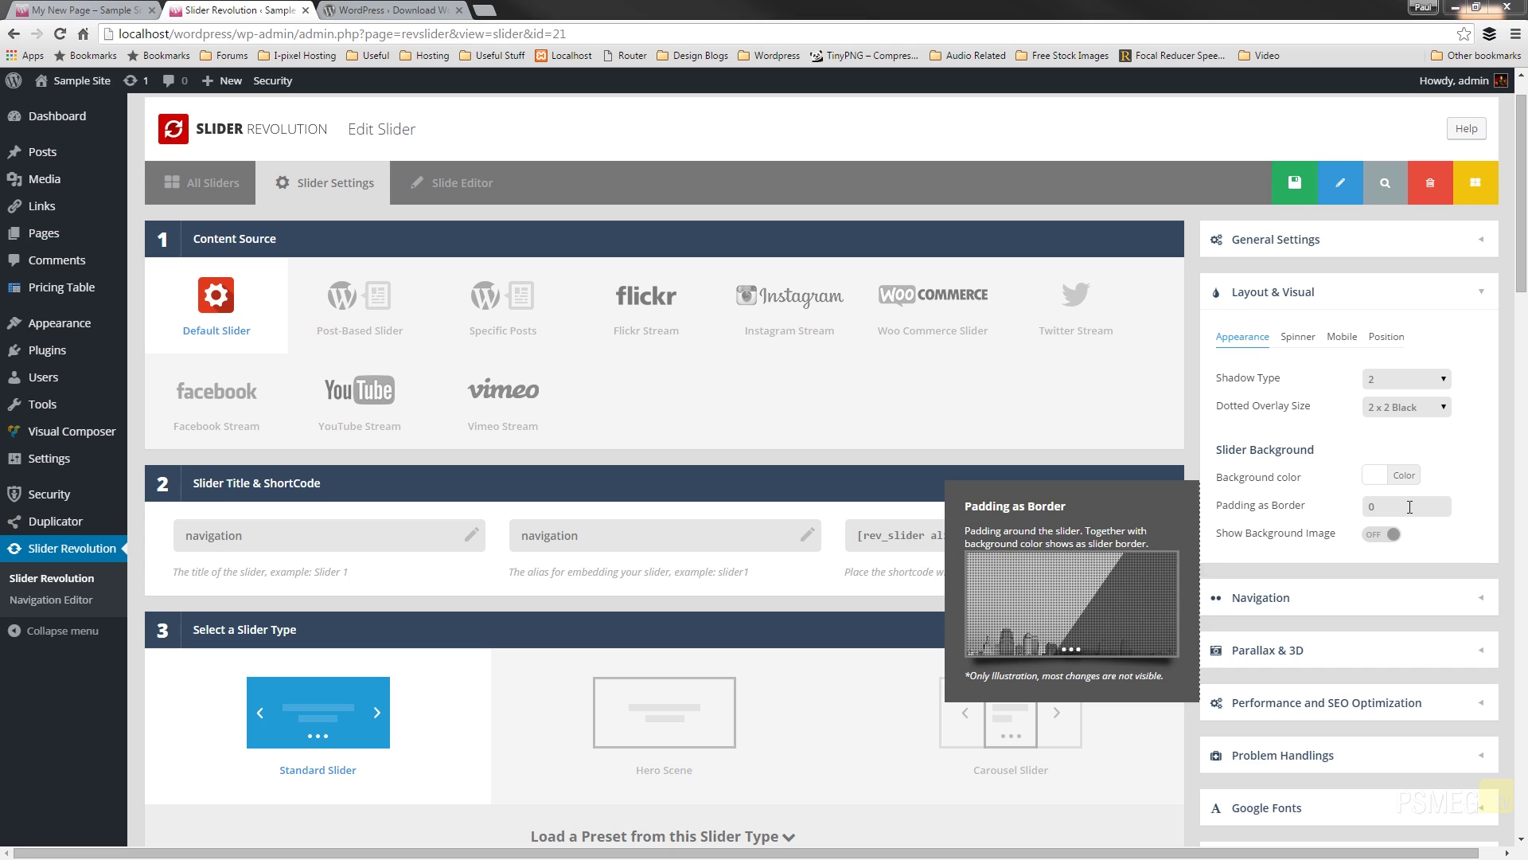
{"action": "left_click", "coordinate": [1376, 541]}
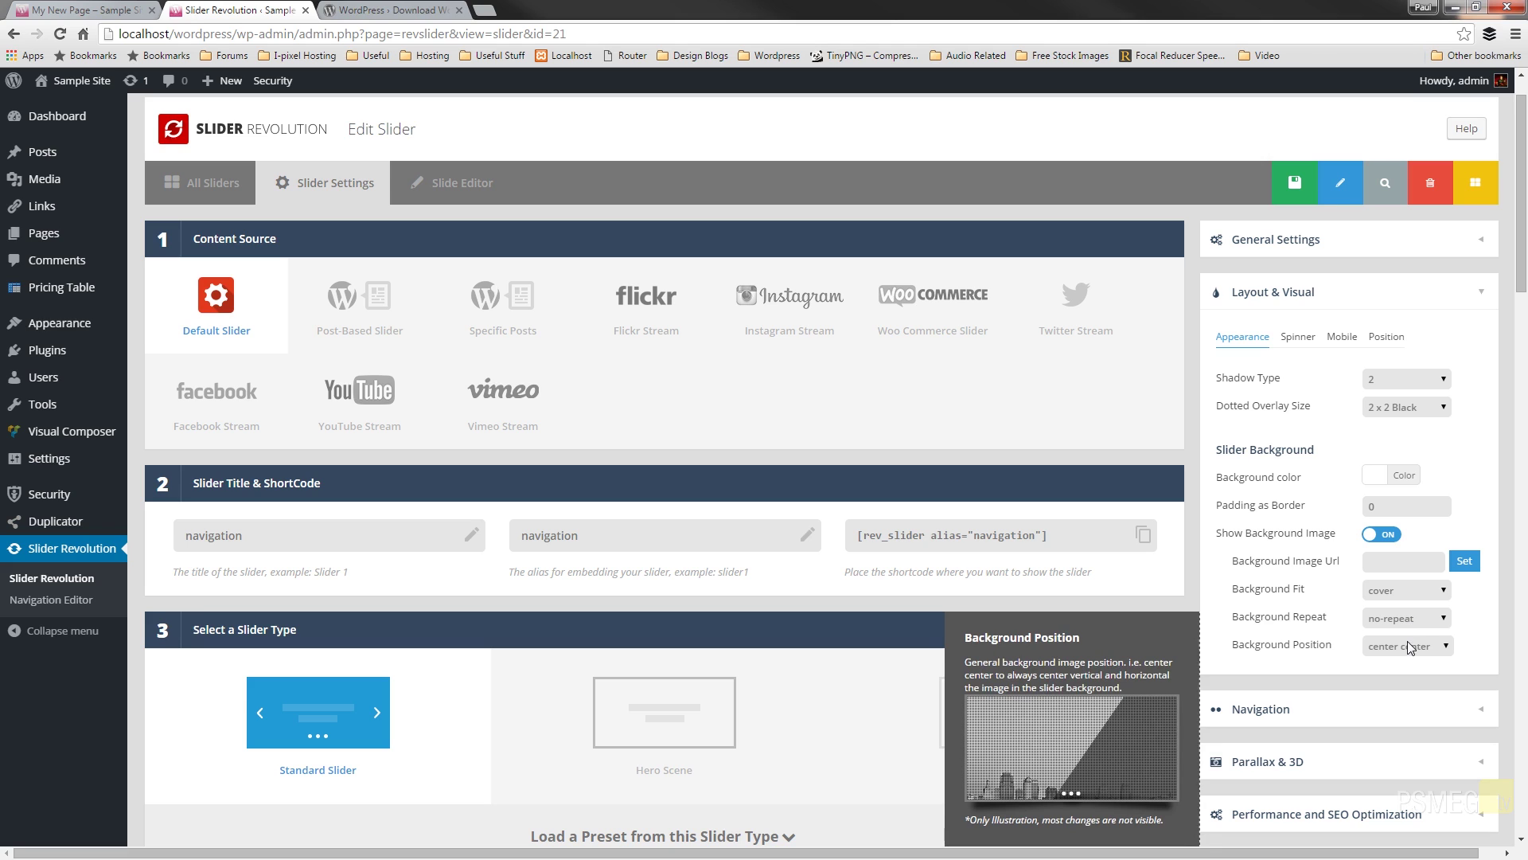
{"action": "left_click", "coordinate": [1397, 538]}
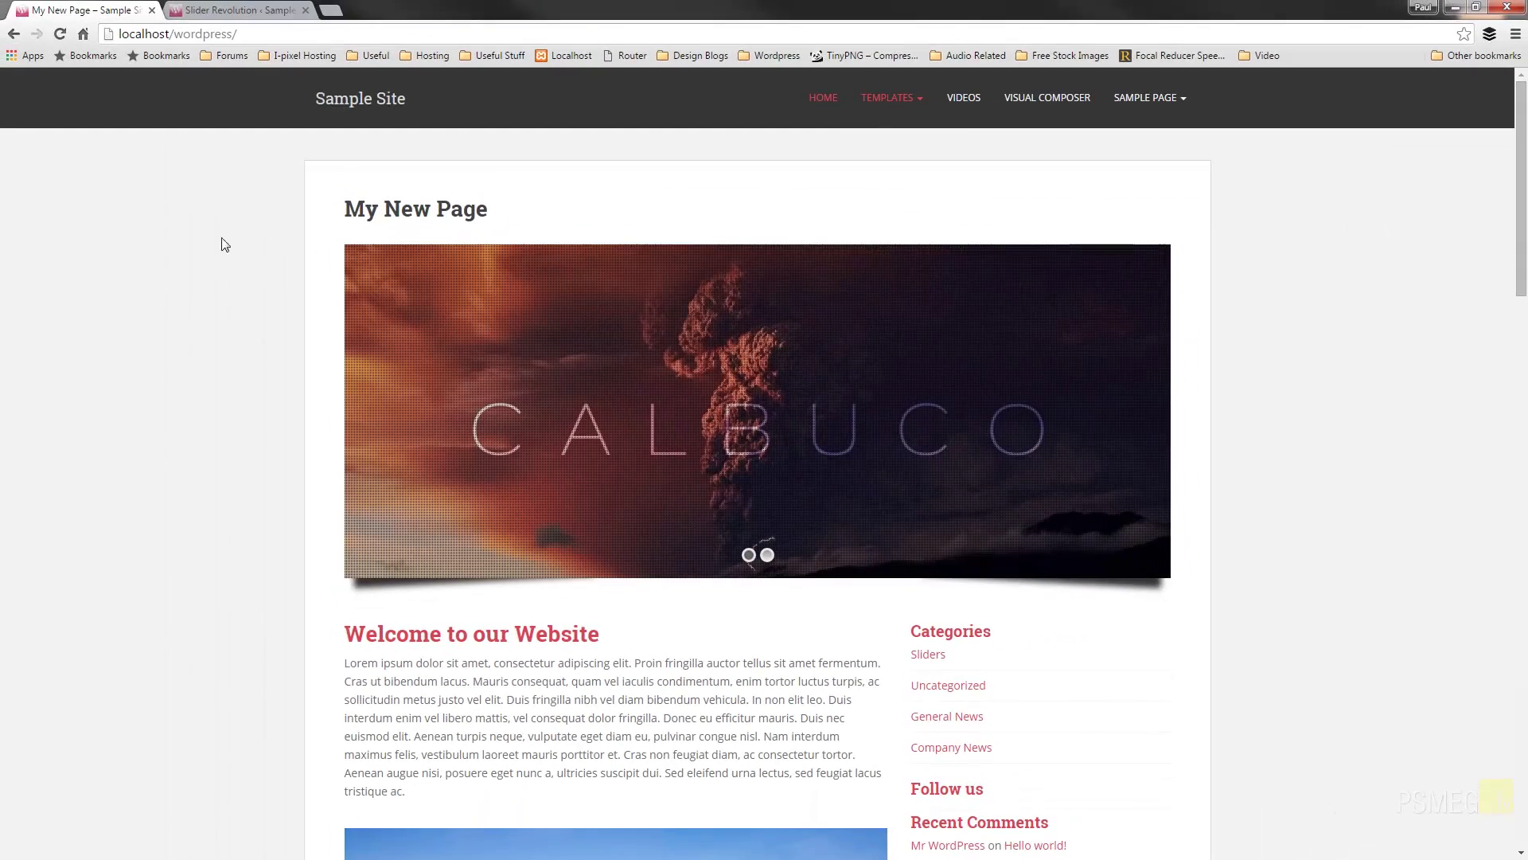
- Set the slider's background colour to grey #6b6b6b
{"action": "left_click", "coordinate": [243, 10]}
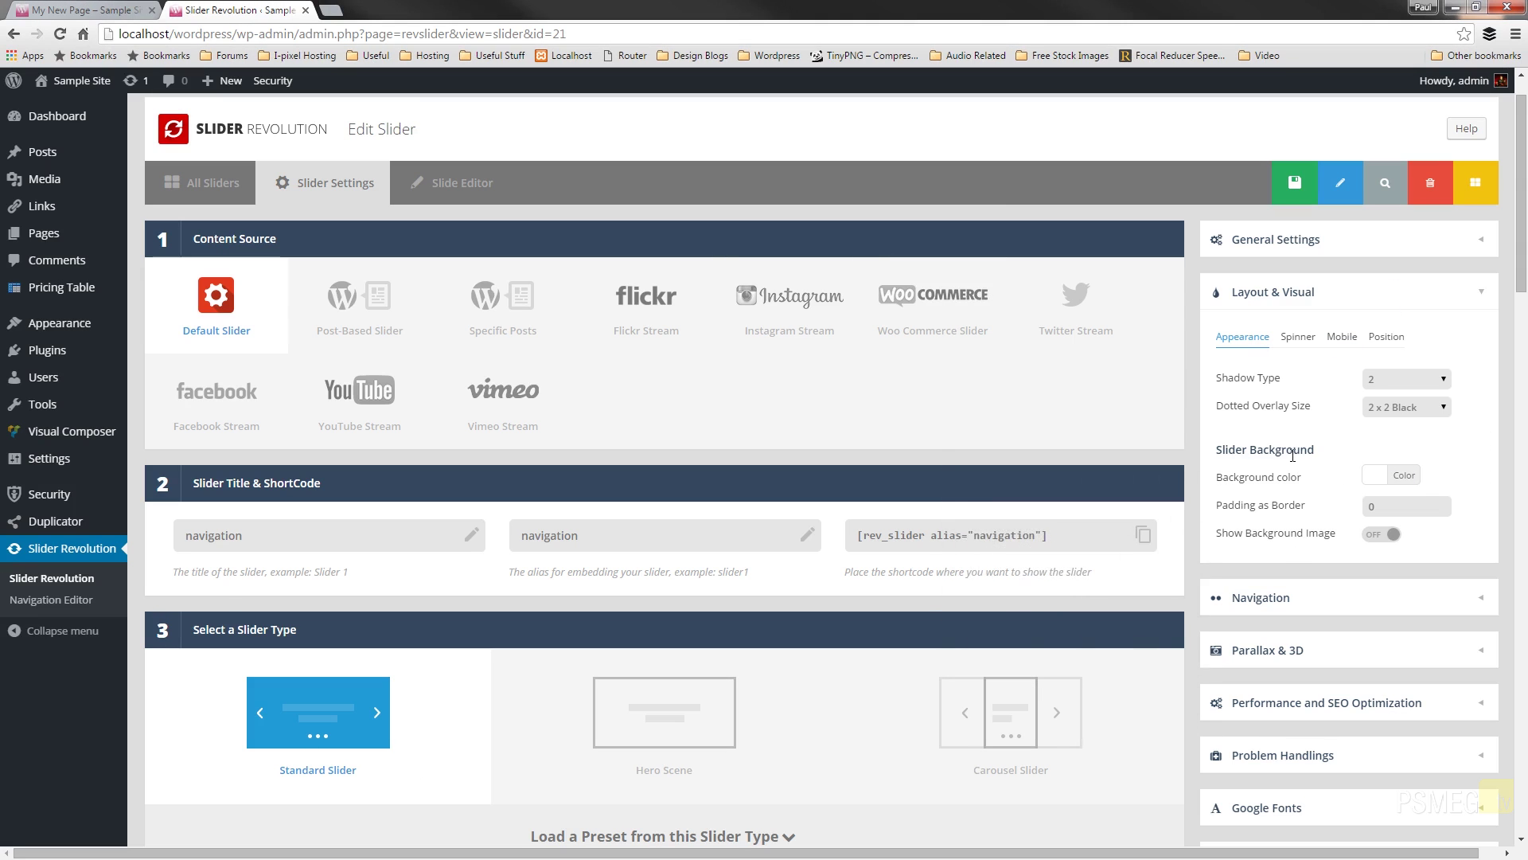
{"action": "left_click", "coordinate": [1405, 476]}
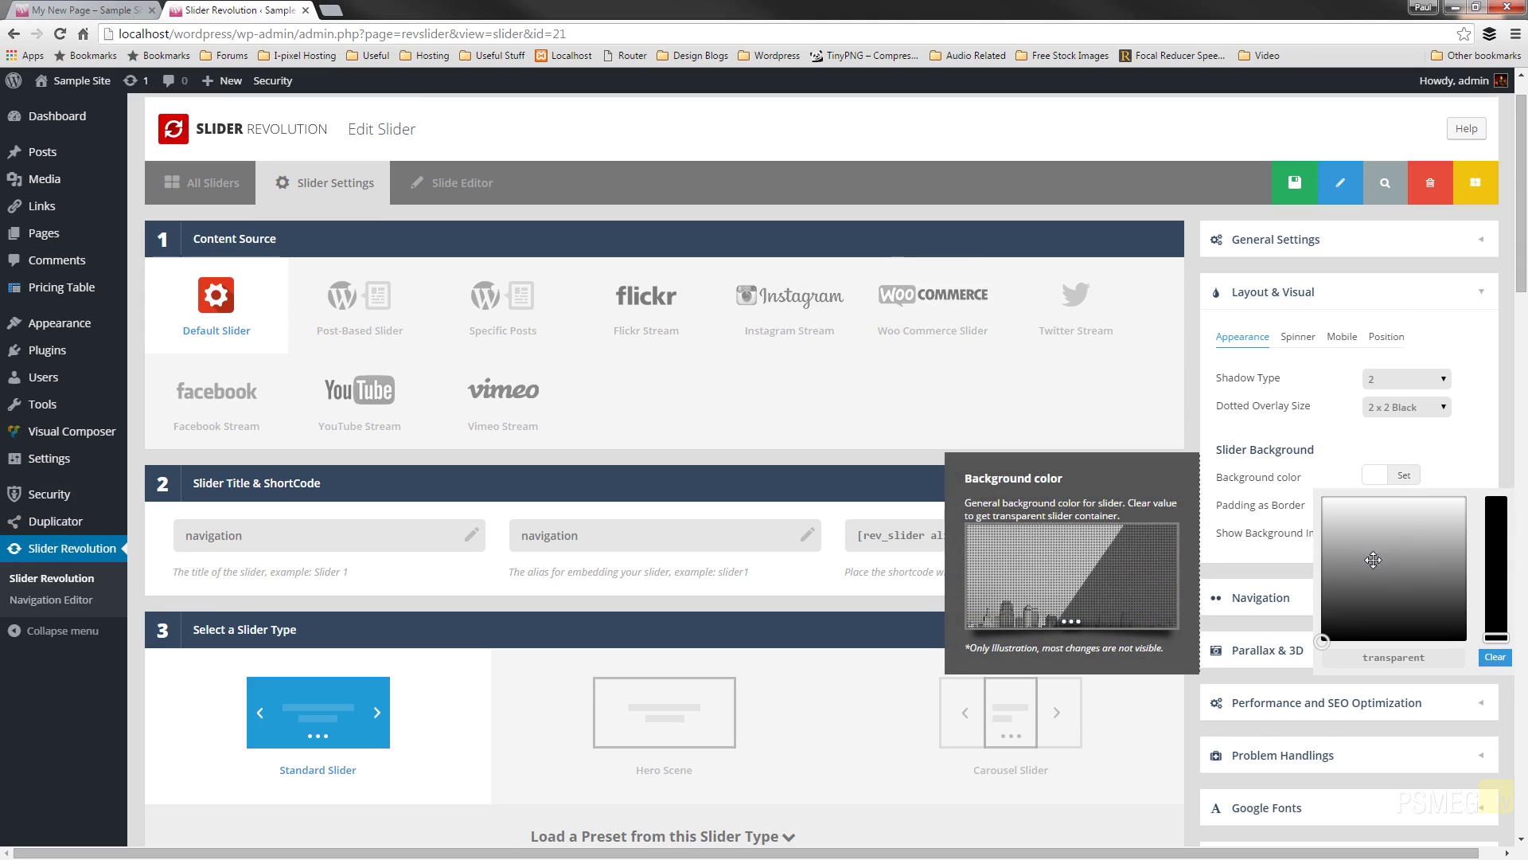
{"action": "mouse_move", "coordinate": [1363, 559]}
{"action": "left_mouse_down"}
{"action": "mouse_move", "coordinate": [1303, 559]}
{"action": "mouse_move", "coordinate": [1300, 581]}
{"action": "left_mouse_up"}
{"action": "left_click", "coordinate": [1339, 562]}
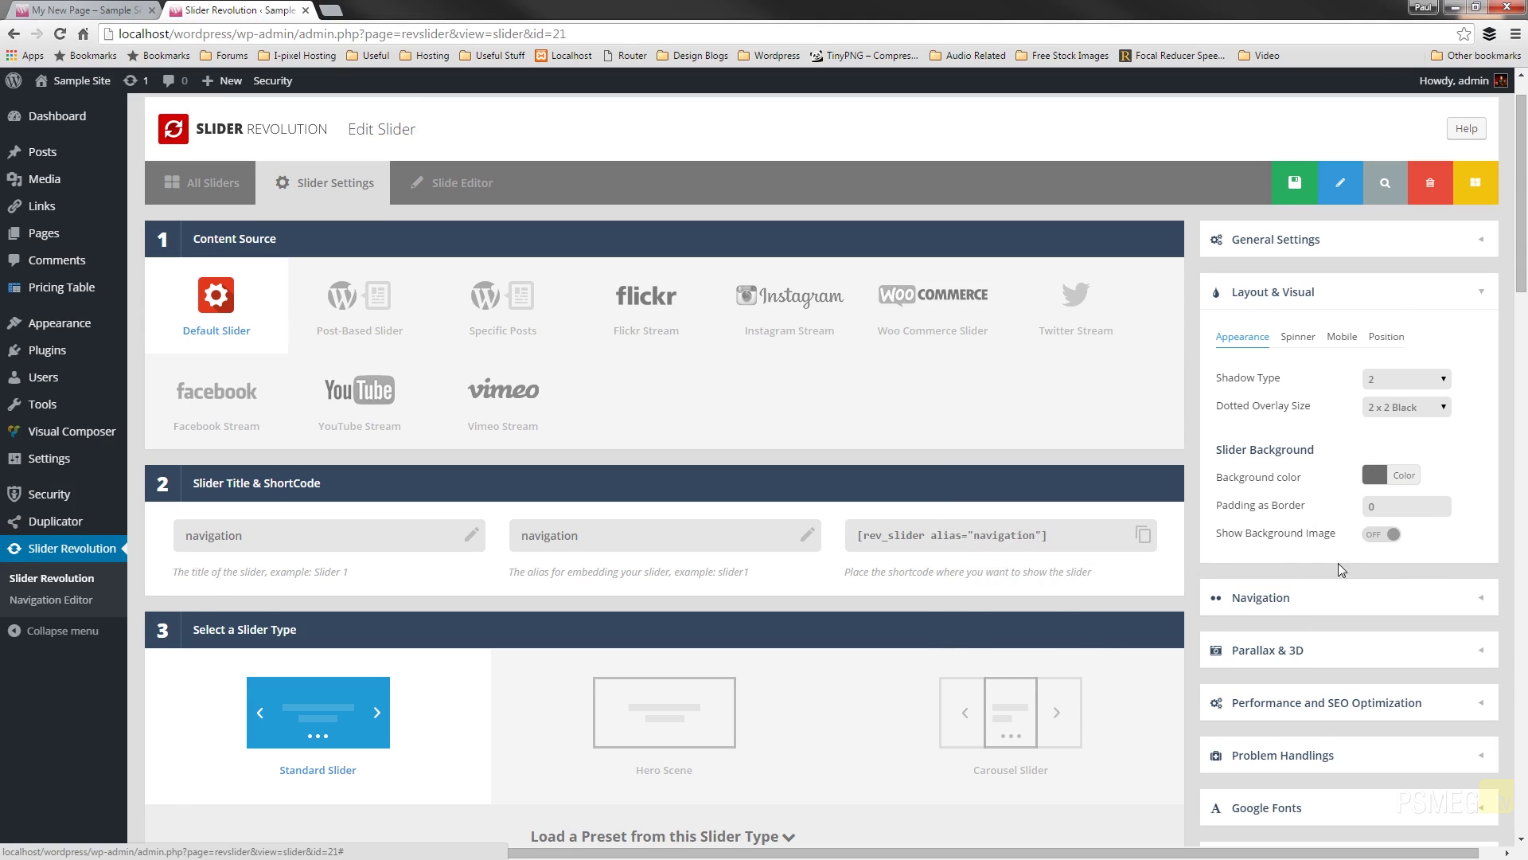
- Set Padding as Border to 5 and save the slider settings
{"action": "double_click", "coordinate": [1418, 510]}
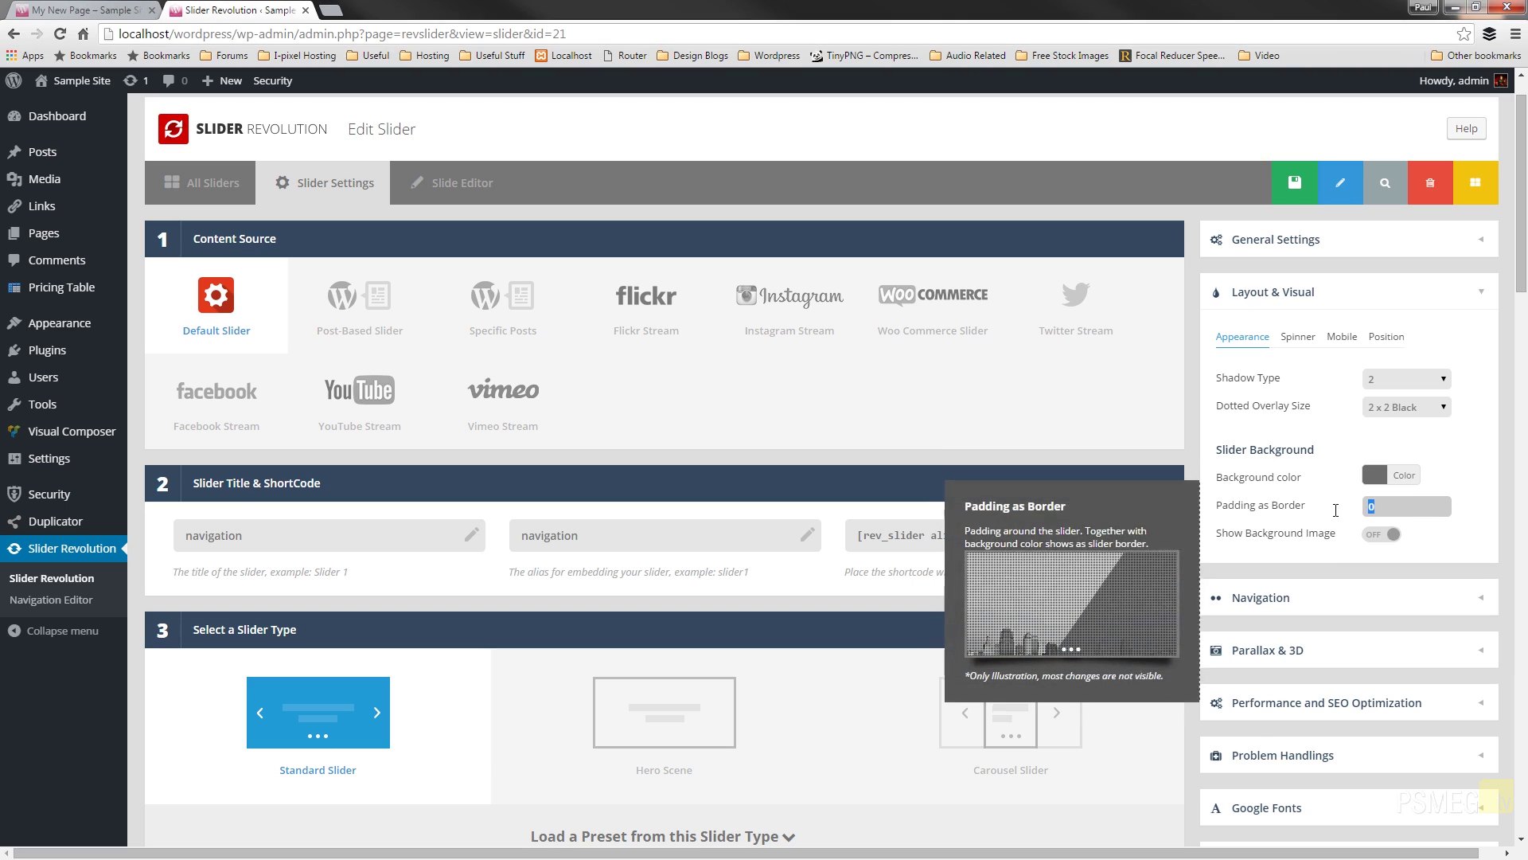
{"action": "type", "text": "5"}
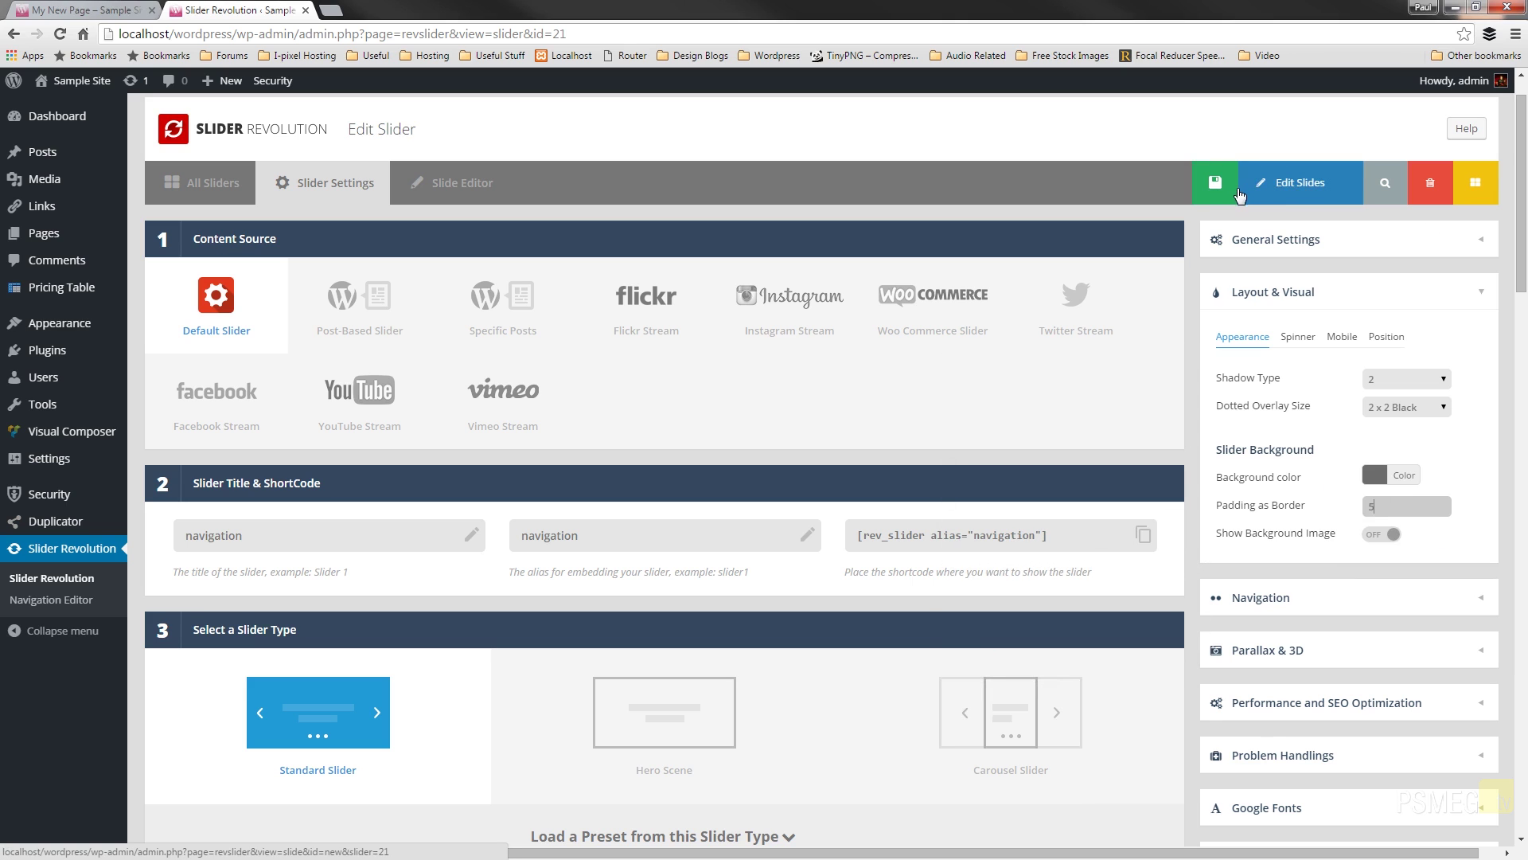
{"action": "left_click", "coordinate": [1230, 190]}
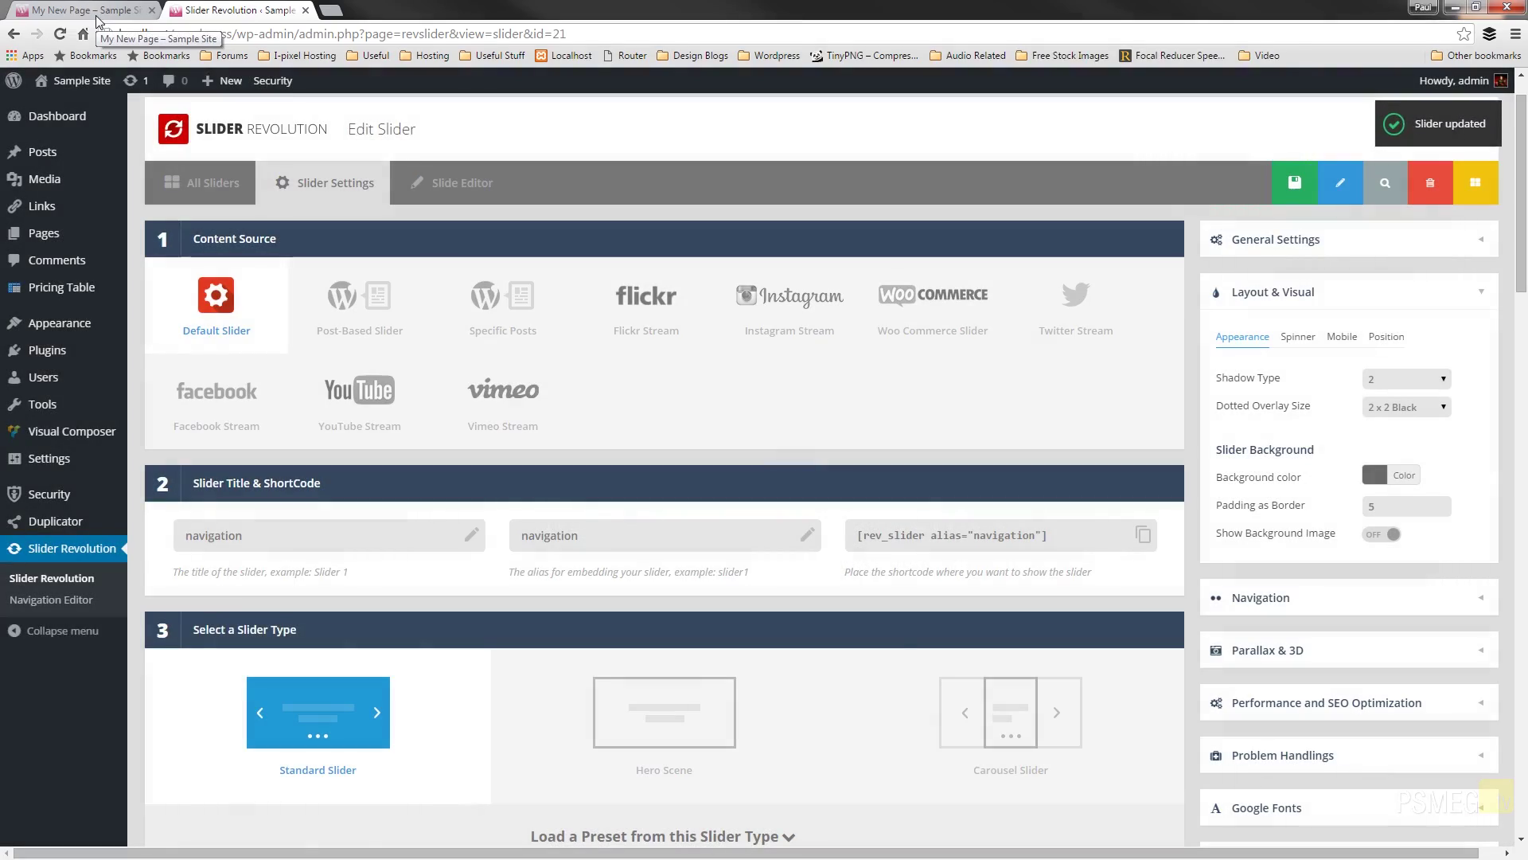
- View the updated slider on My New Page, then bring up the slider's Spinner settings
{"action": "left_click", "coordinate": [87, 10]}
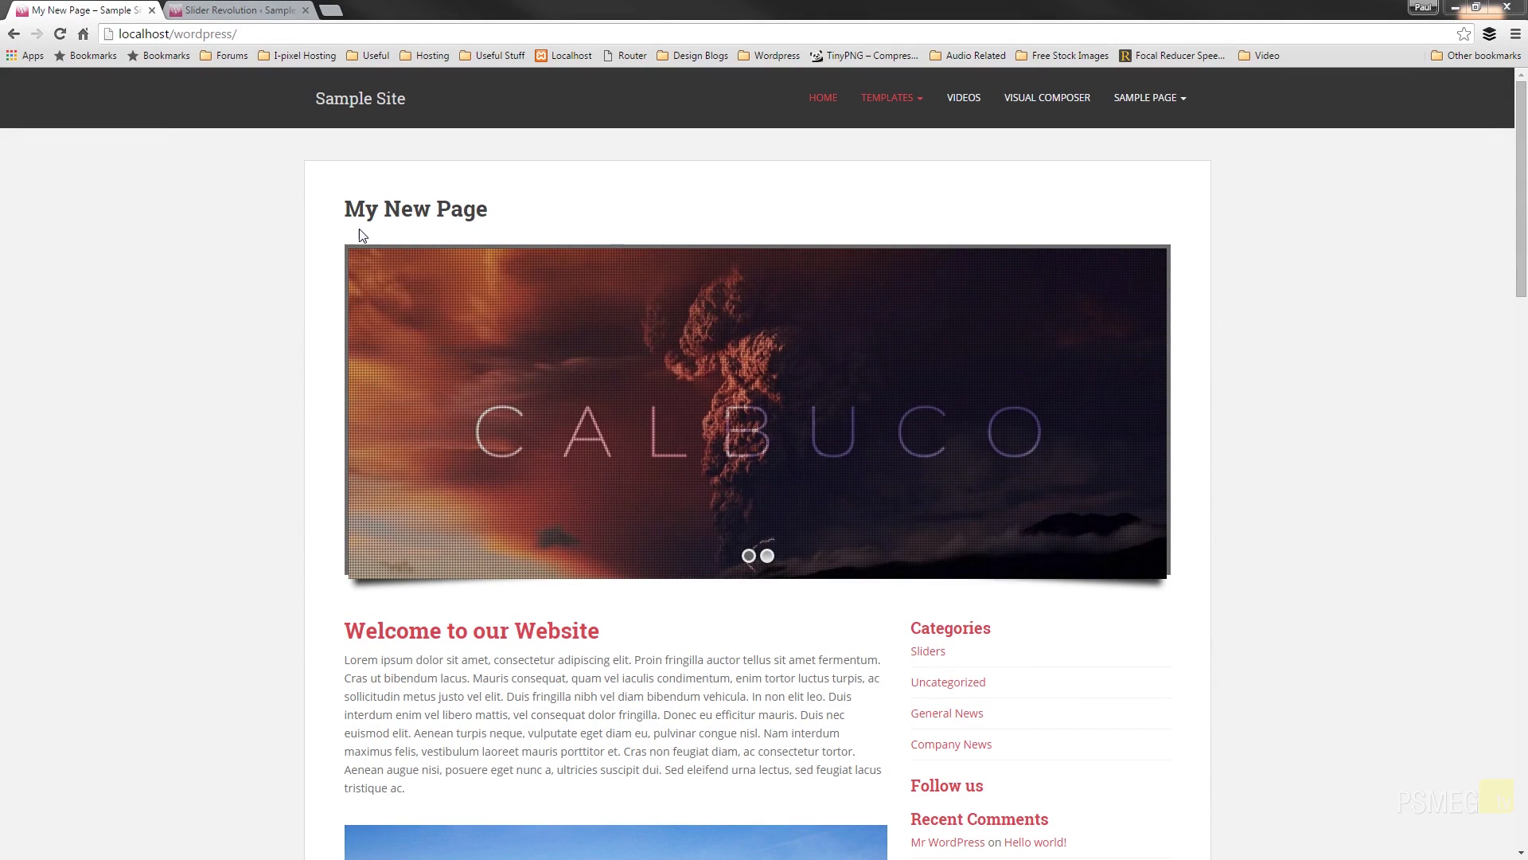
{"action": "left_click", "coordinate": [265, 11]}
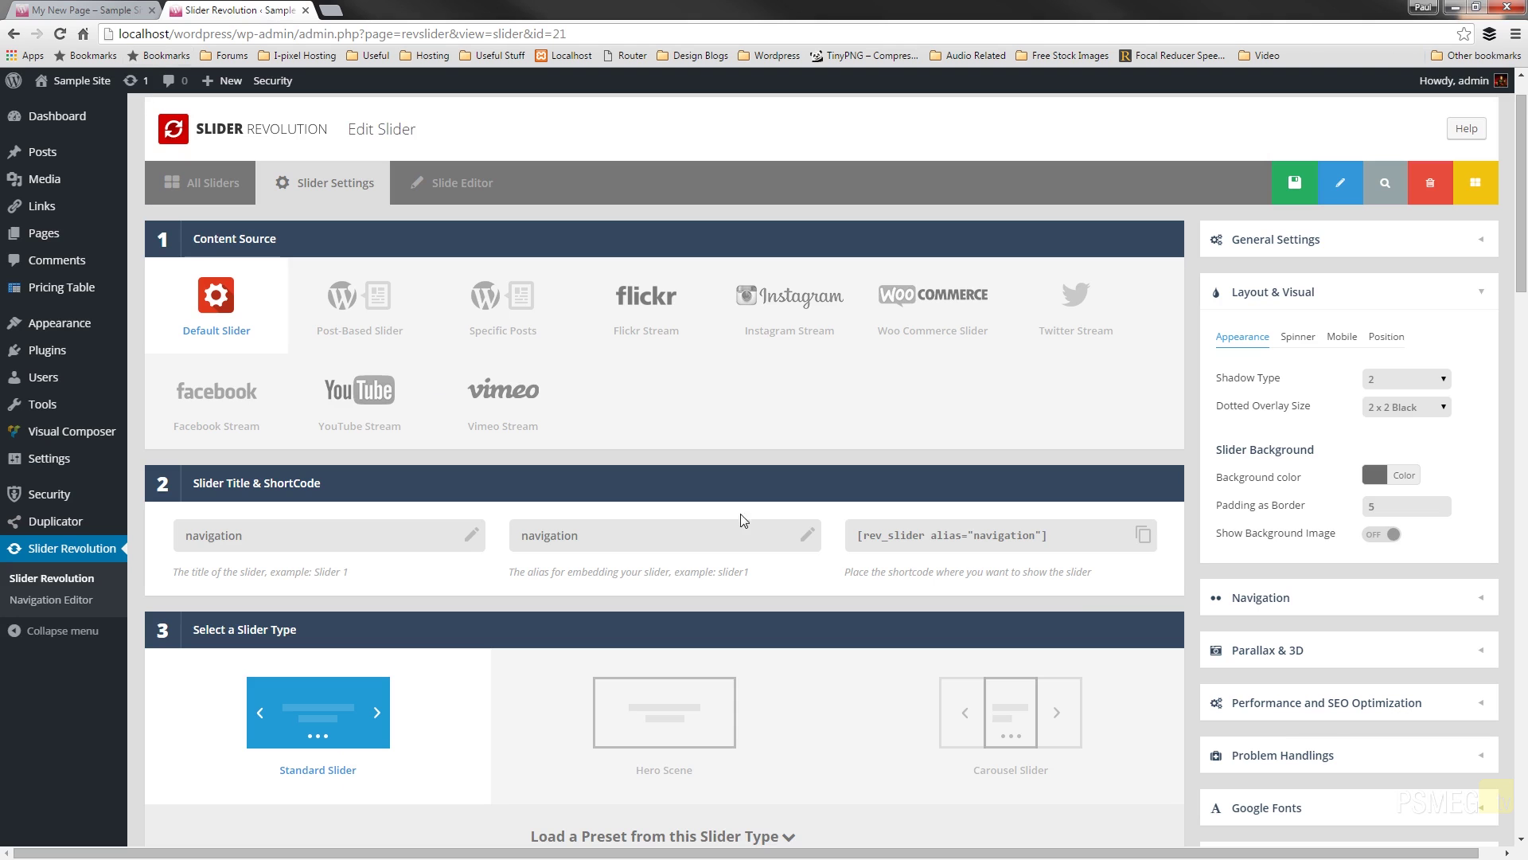
{"action": "left_click", "coordinate": [1307, 344]}
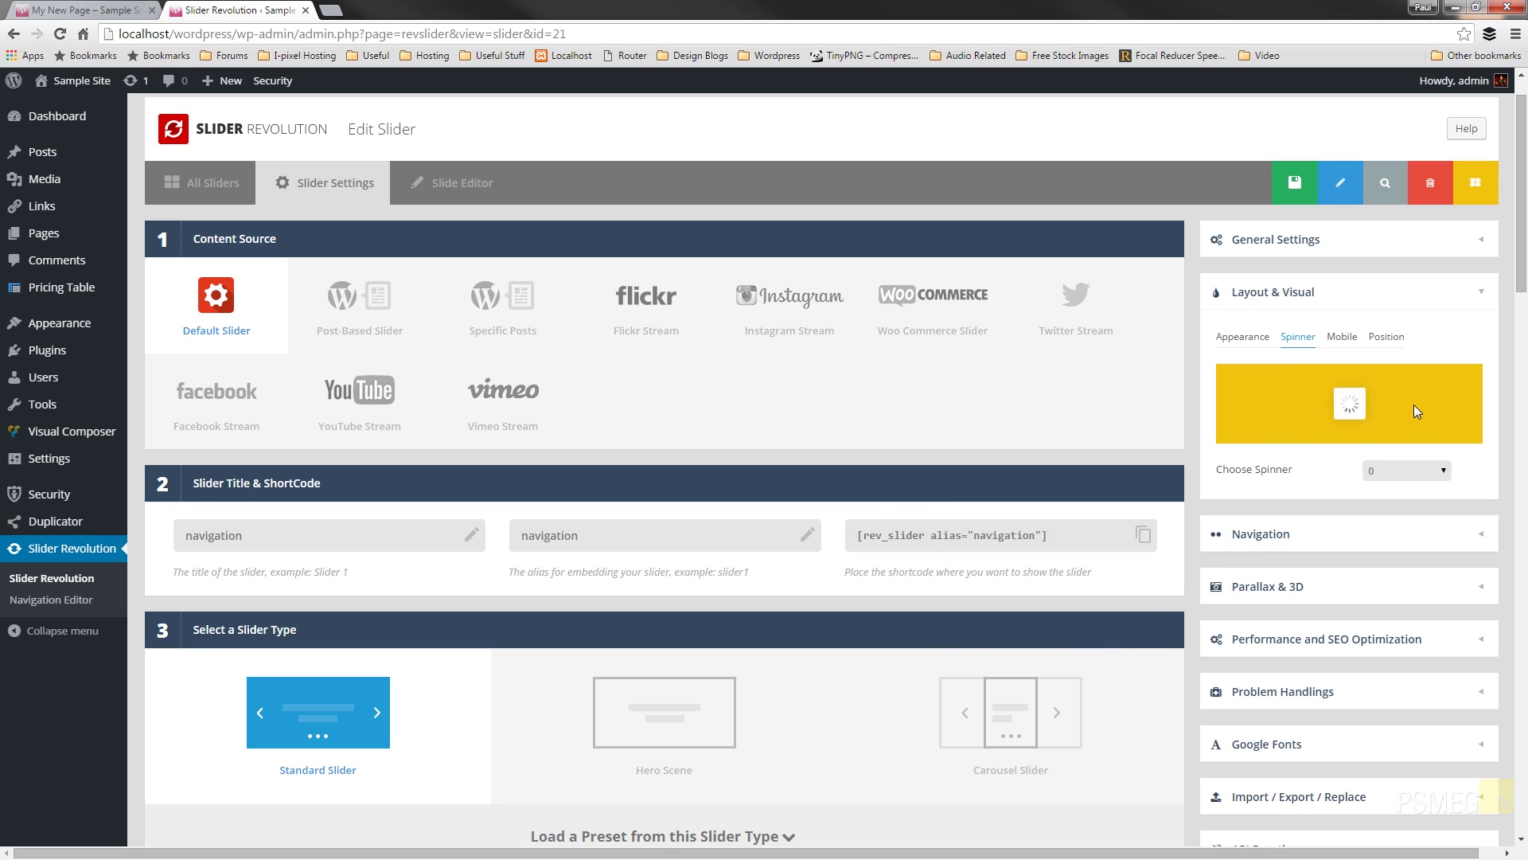
- Try spinner style 1 with a red spinner colour
{"action": "left_click", "coordinate": [1401, 473]}
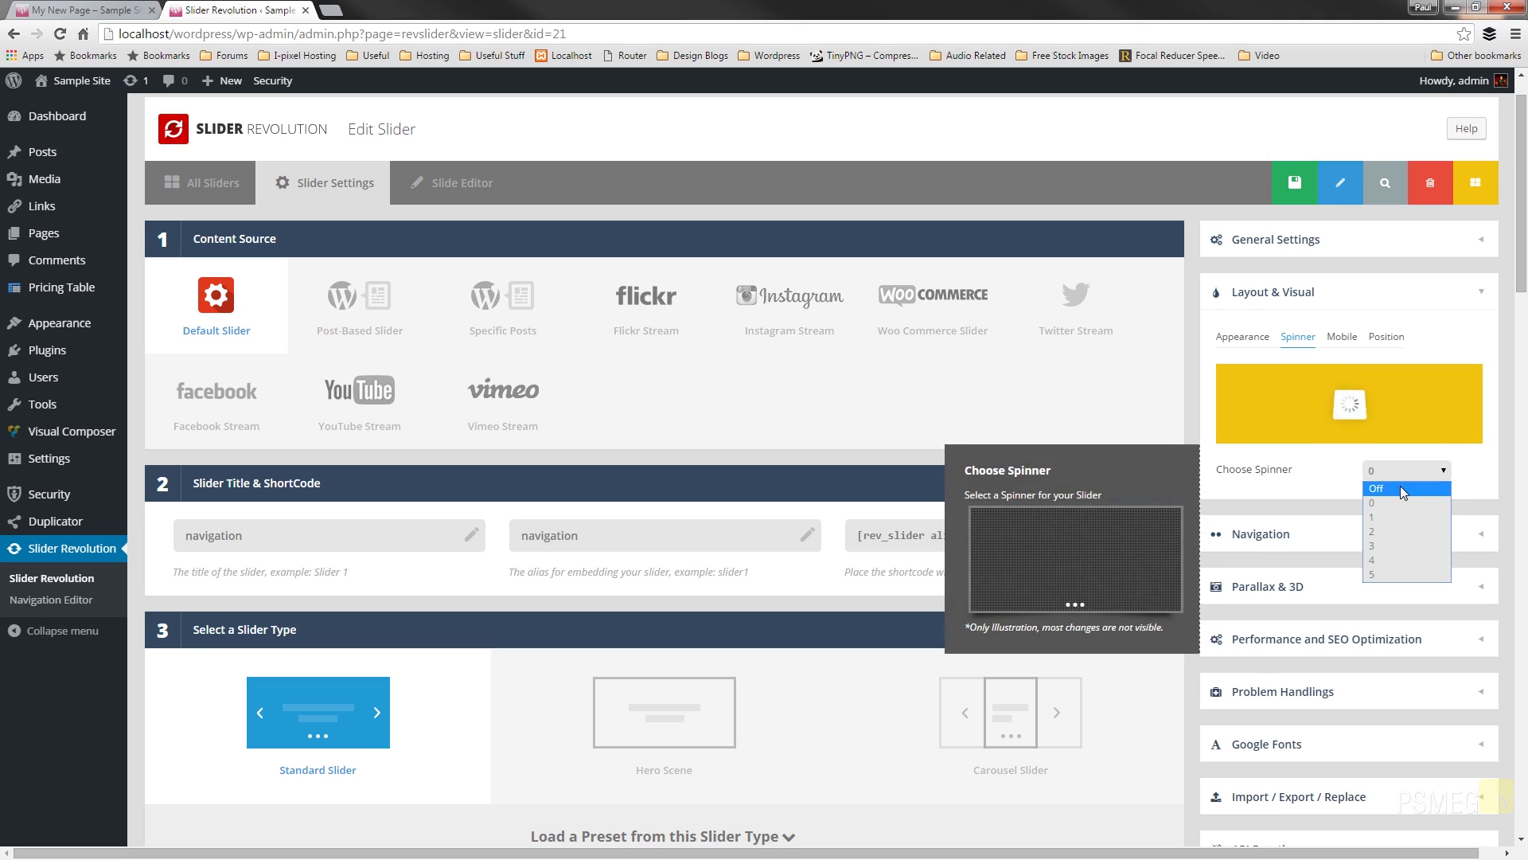
{"action": "left_click", "coordinate": [1401, 487]}
{"action": "left_click", "coordinate": [1411, 470]}
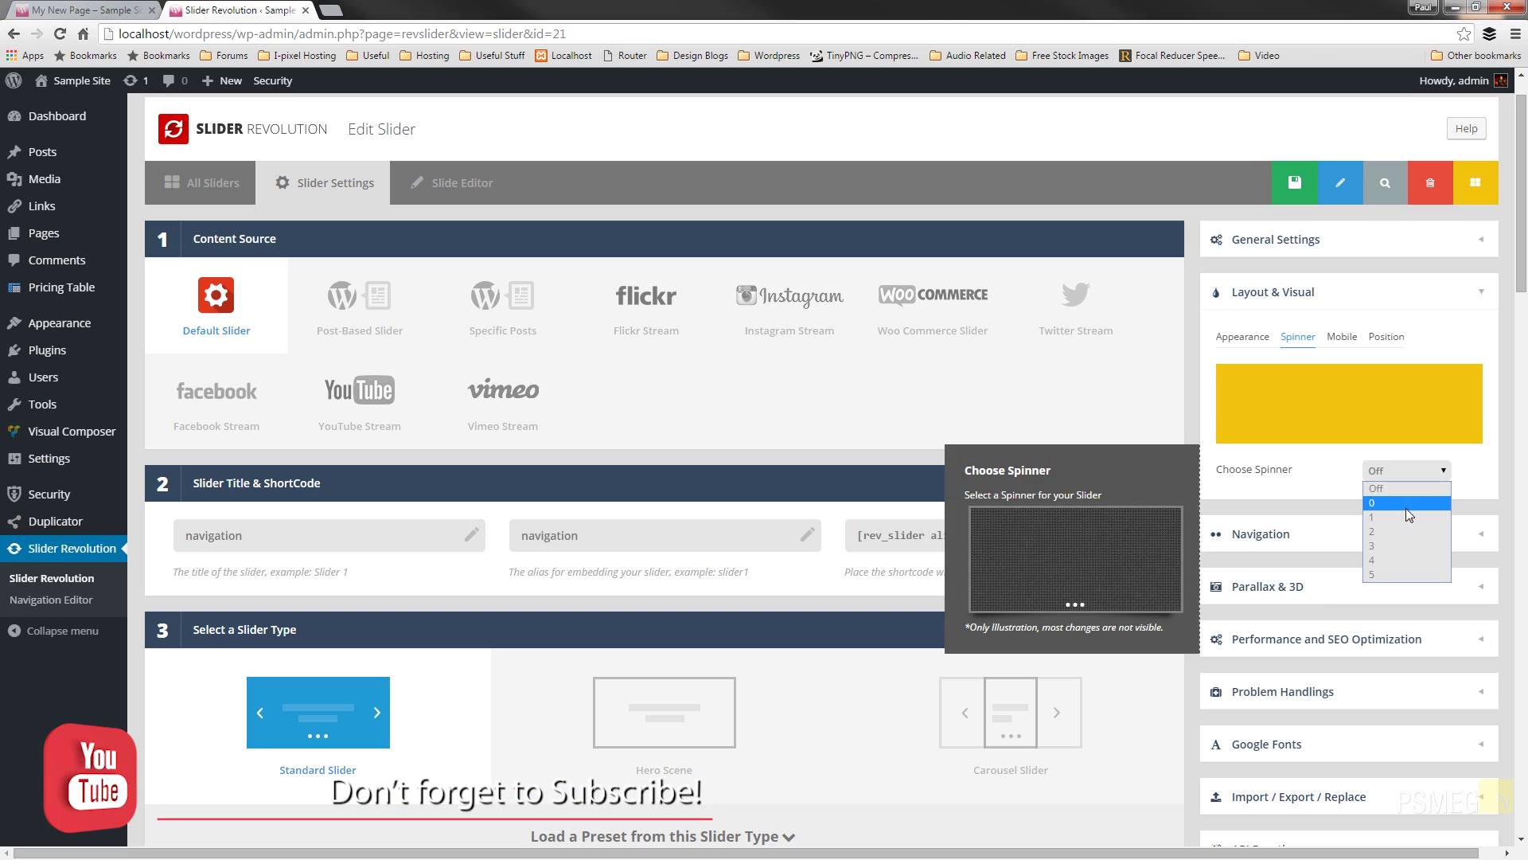
{"action": "left_click", "coordinate": [1403, 518]}
{"action": "left_click", "coordinate": [1435, 472]}
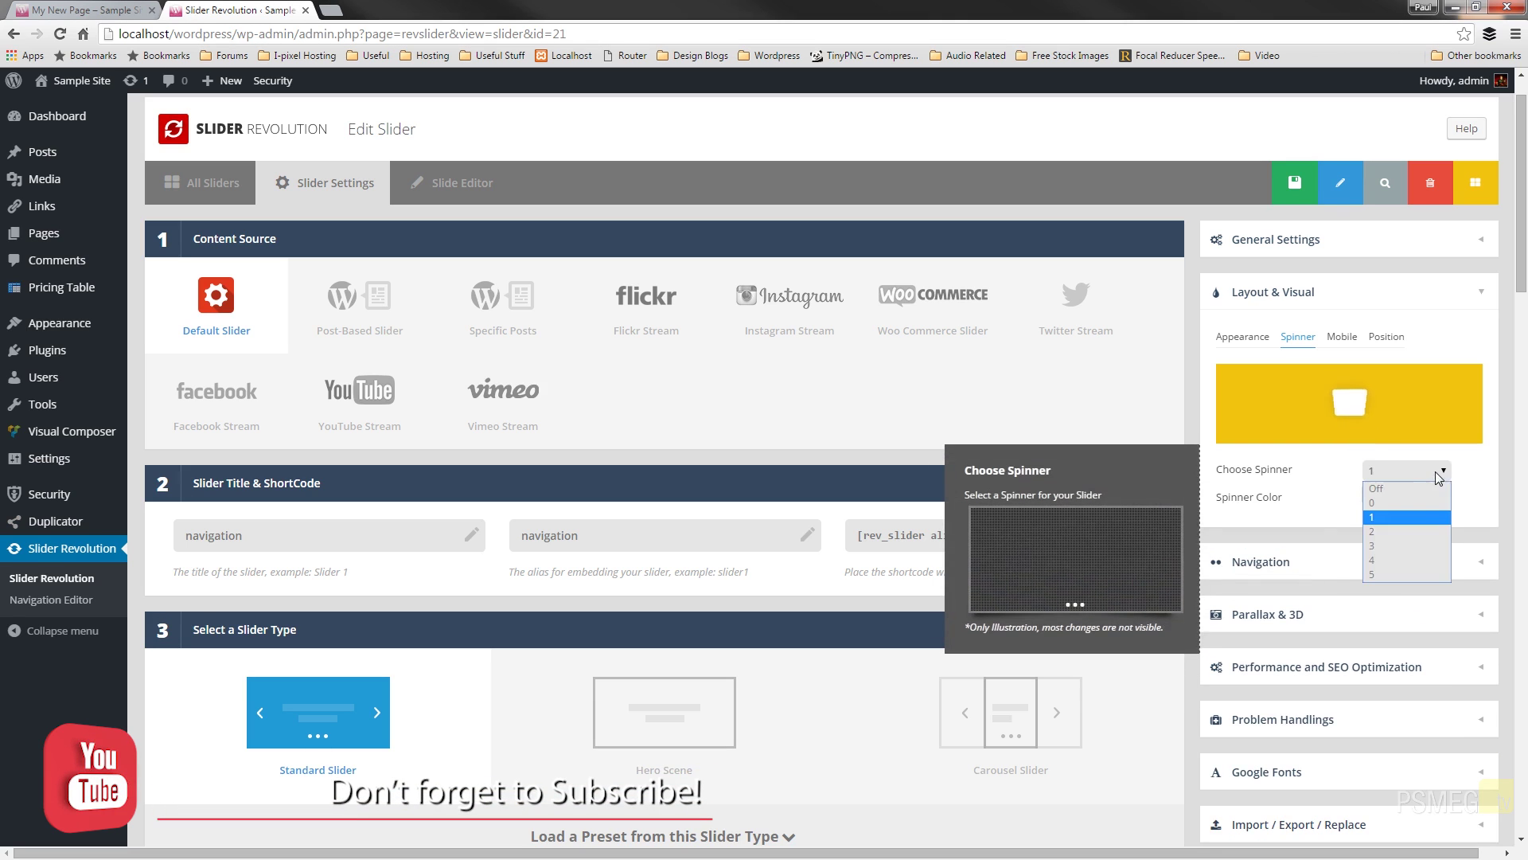
{"action": "left_click", "coordinate": [1402, 517]}
{"action": "left_click", "coordinate": [1392, 498]}
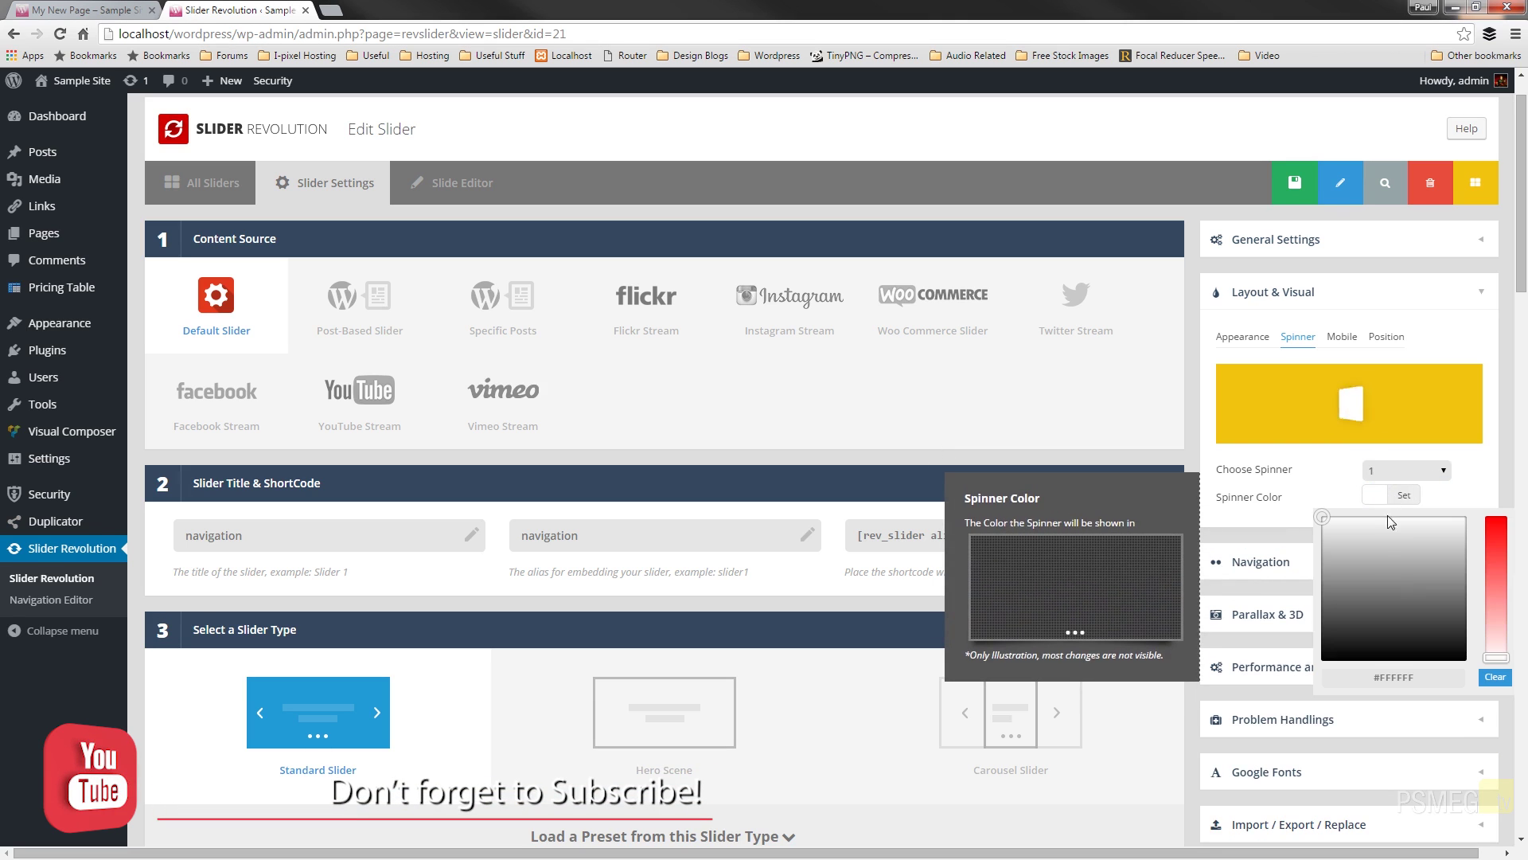
{"action": "left_click", "coordinate": [1496, 519]}
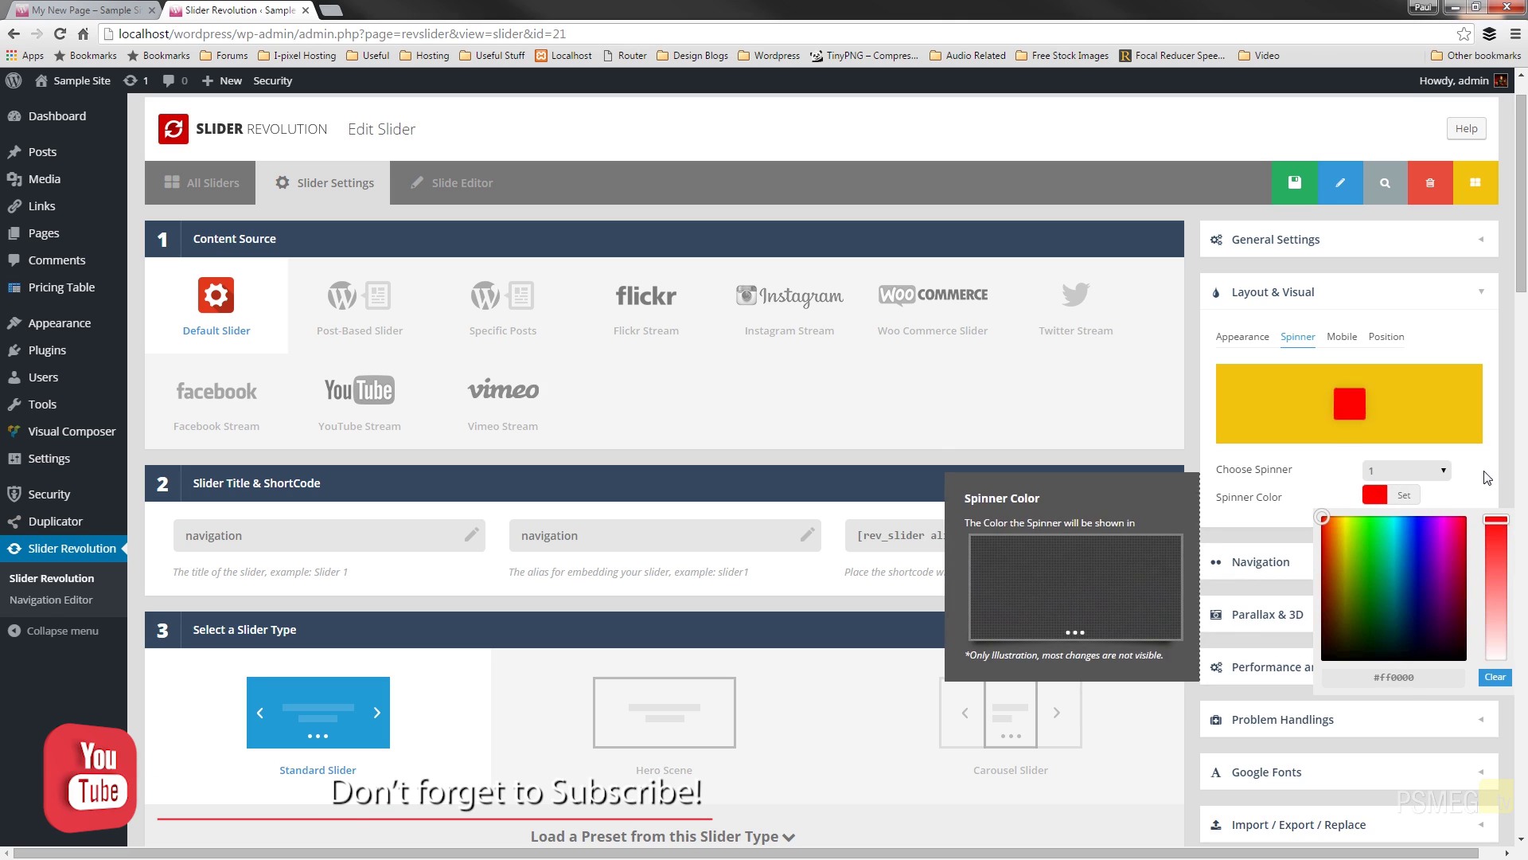
{"action": "left_click", "coordinate": [1424, 470]}
- Set the spinner colour to pale pink #ffe2e2 and the spinner style to 3
{"action": "left_click", "coordinate": [1425, 471]}
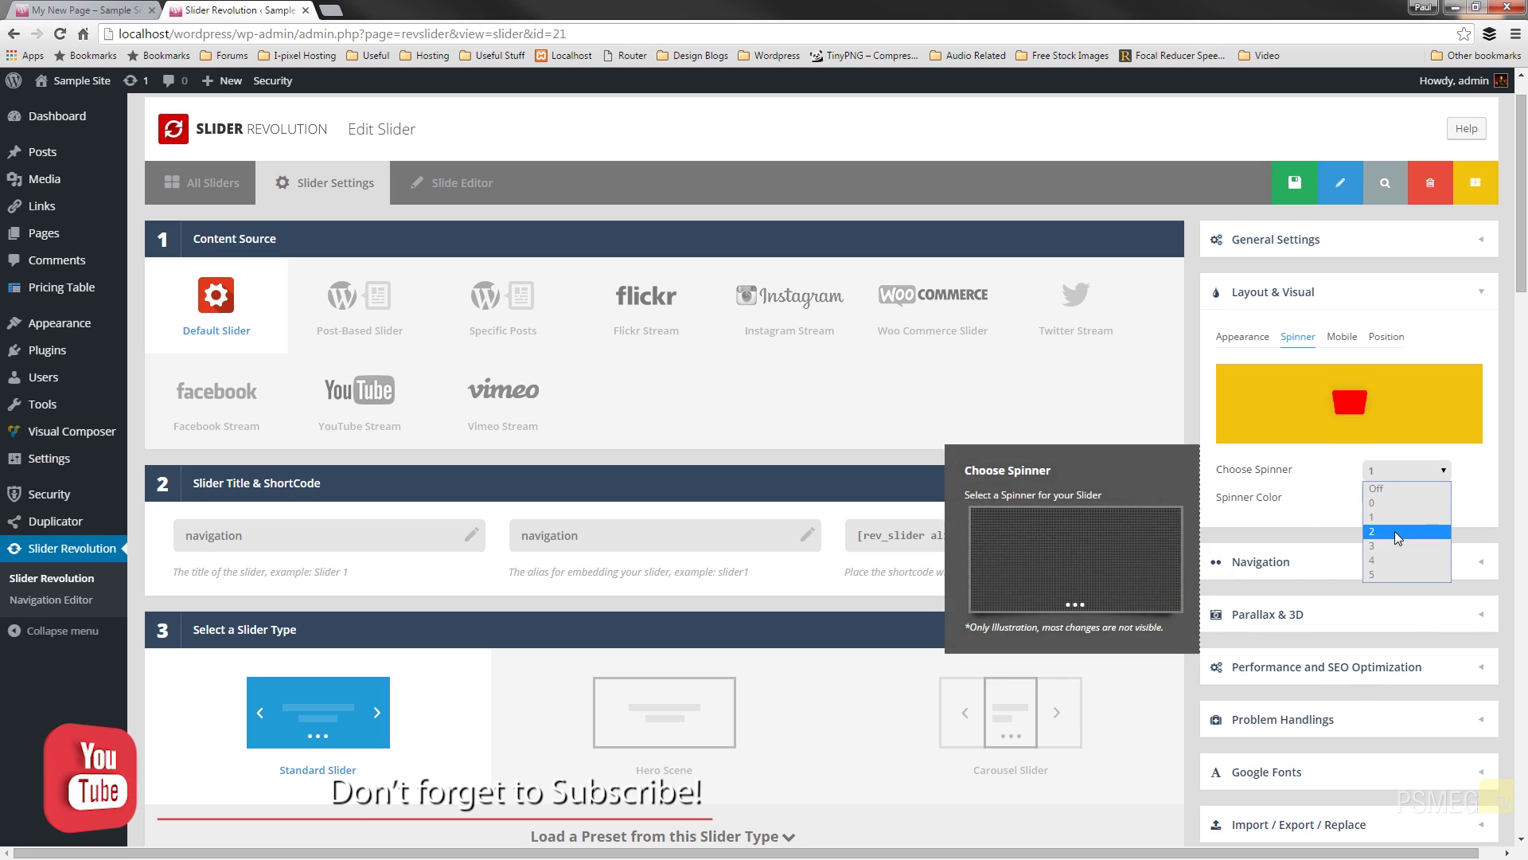
{"action": "left_click", "coordinate": [1395, 532]}
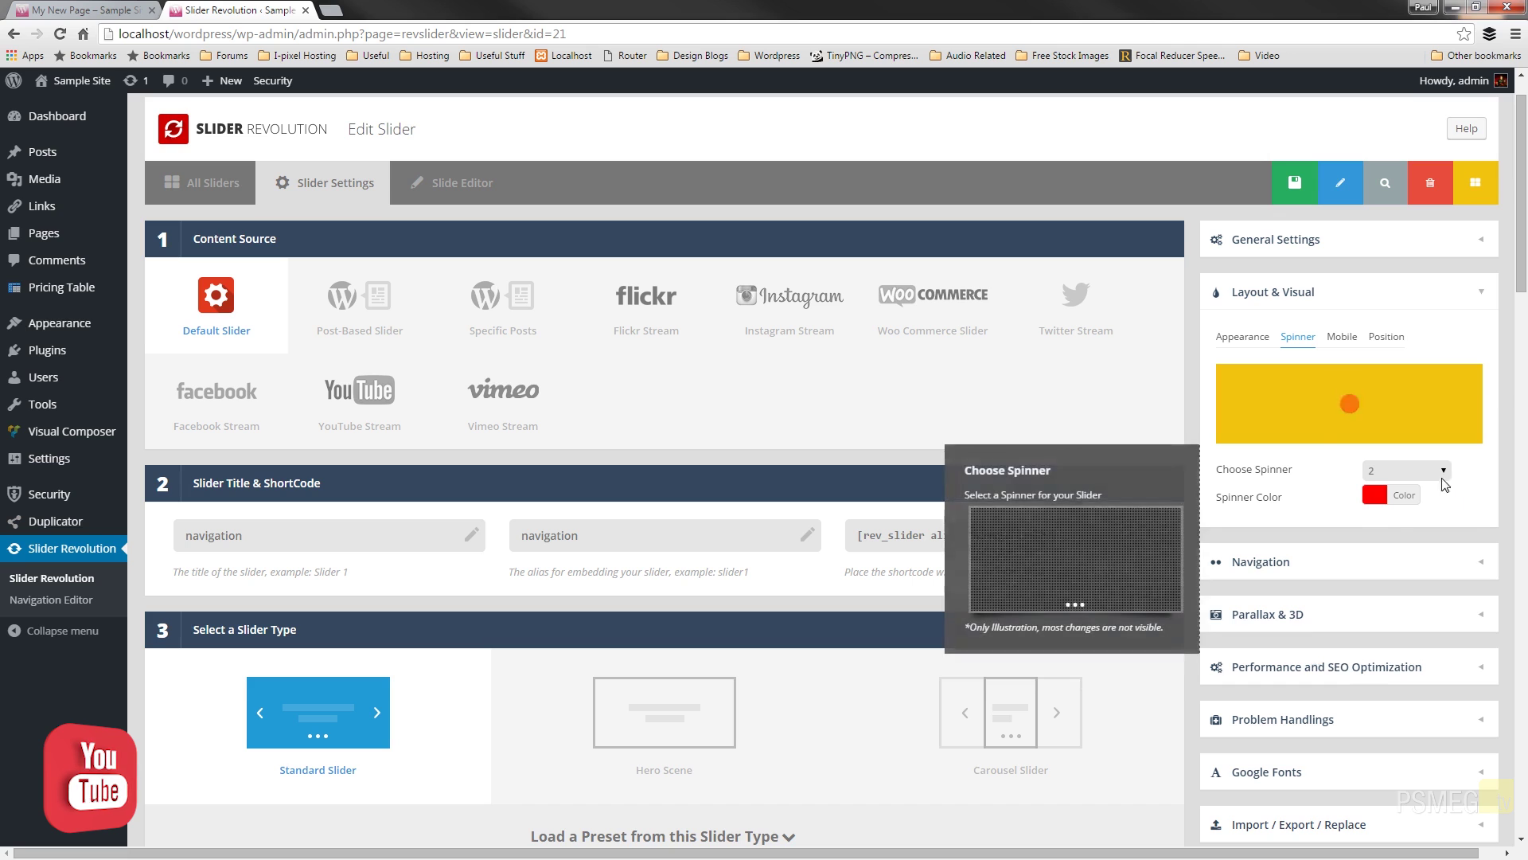
{"action": "left_click", "coordinate": [1404, 495]}
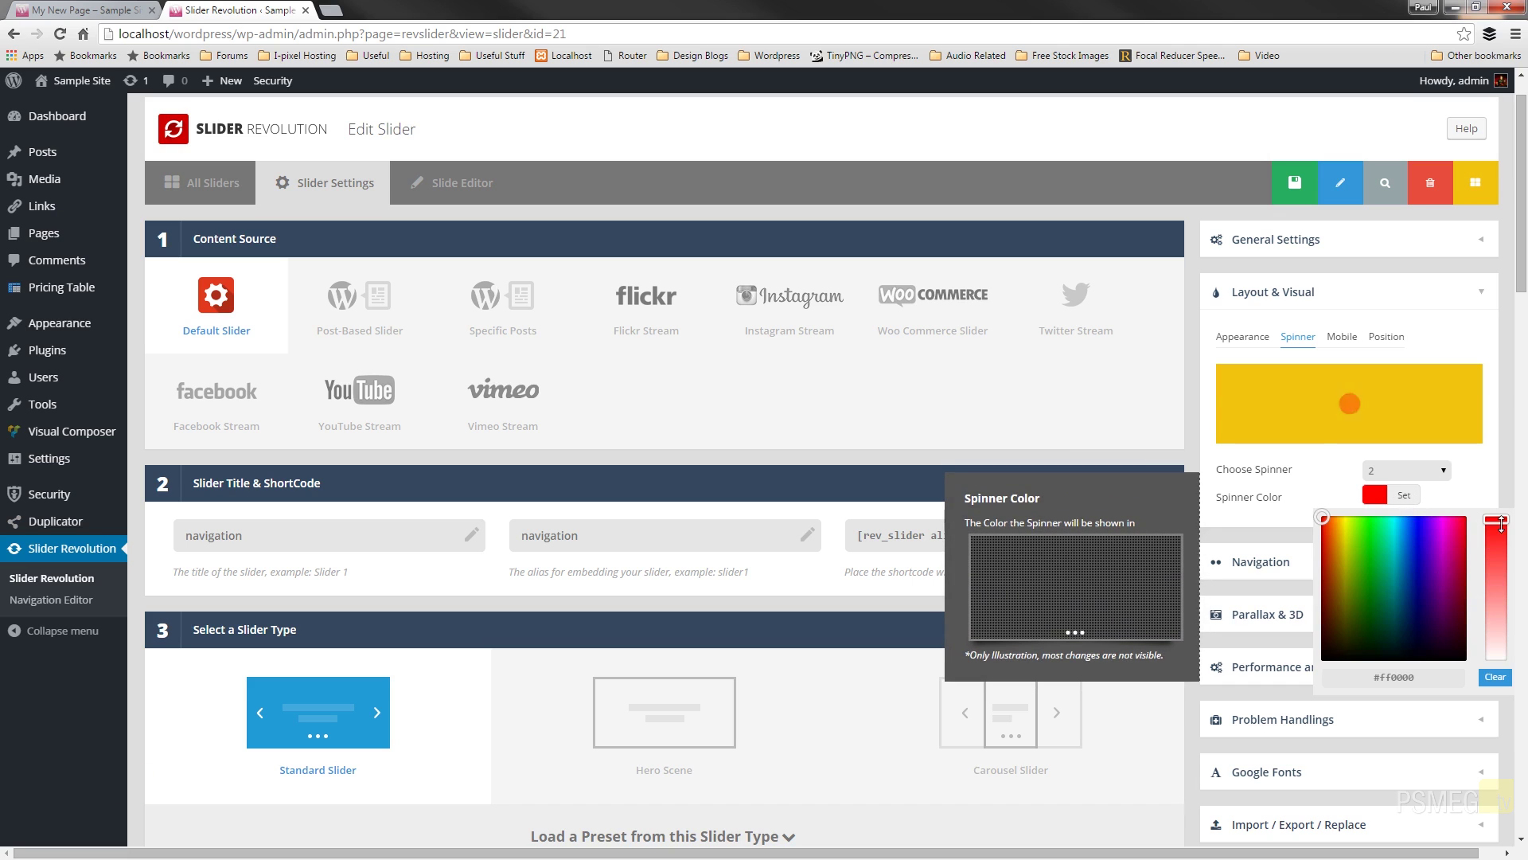
{"action": "left_click_drag", "start_coordinate": [1496, 520], "coordinate": [1501, 655]}
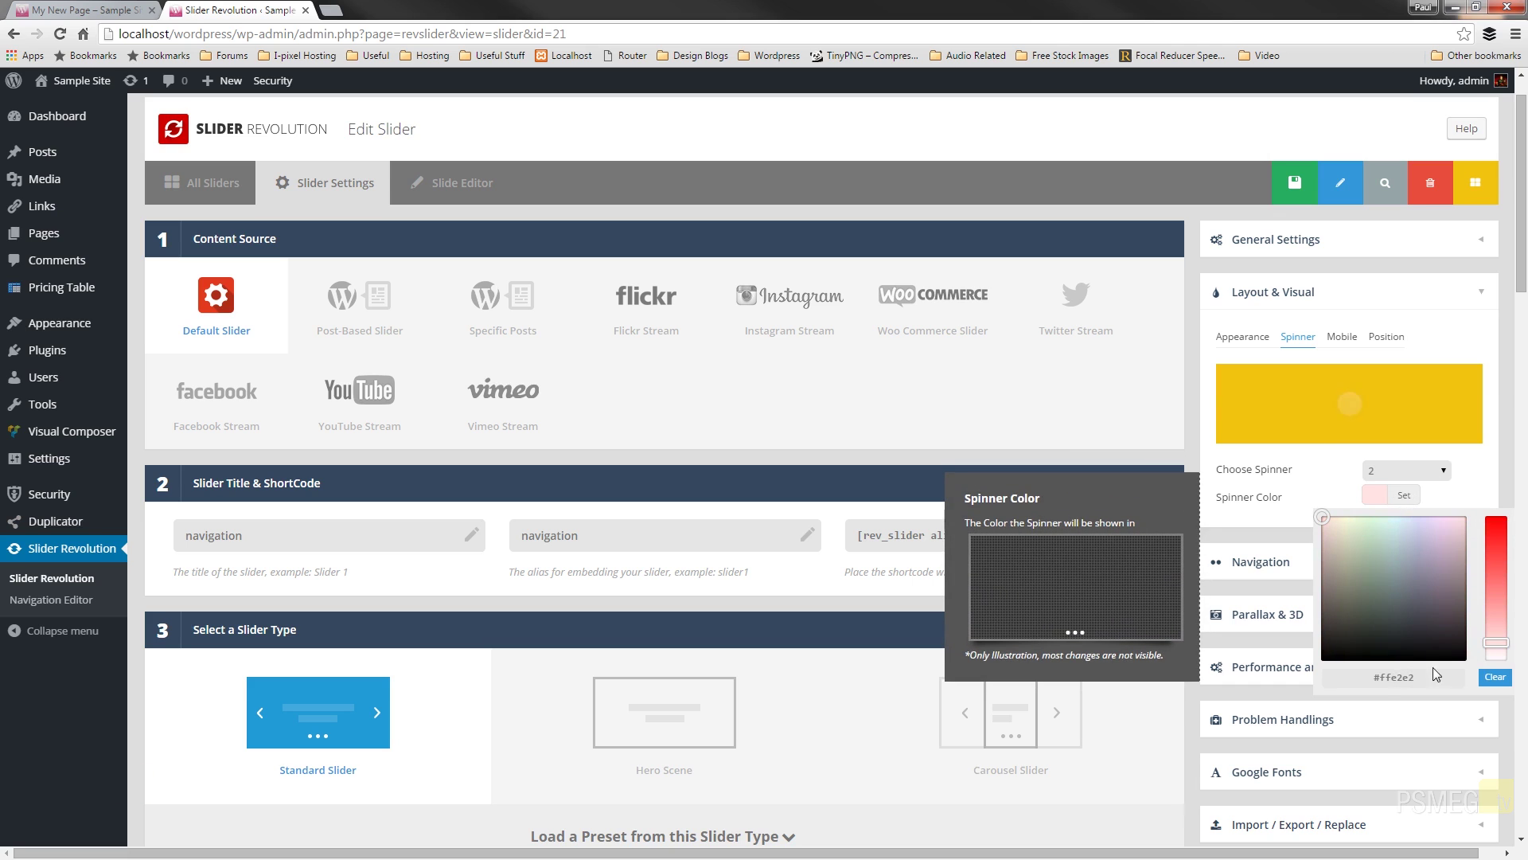
{"action": "left_click", "coordinate": [1386, 505]}
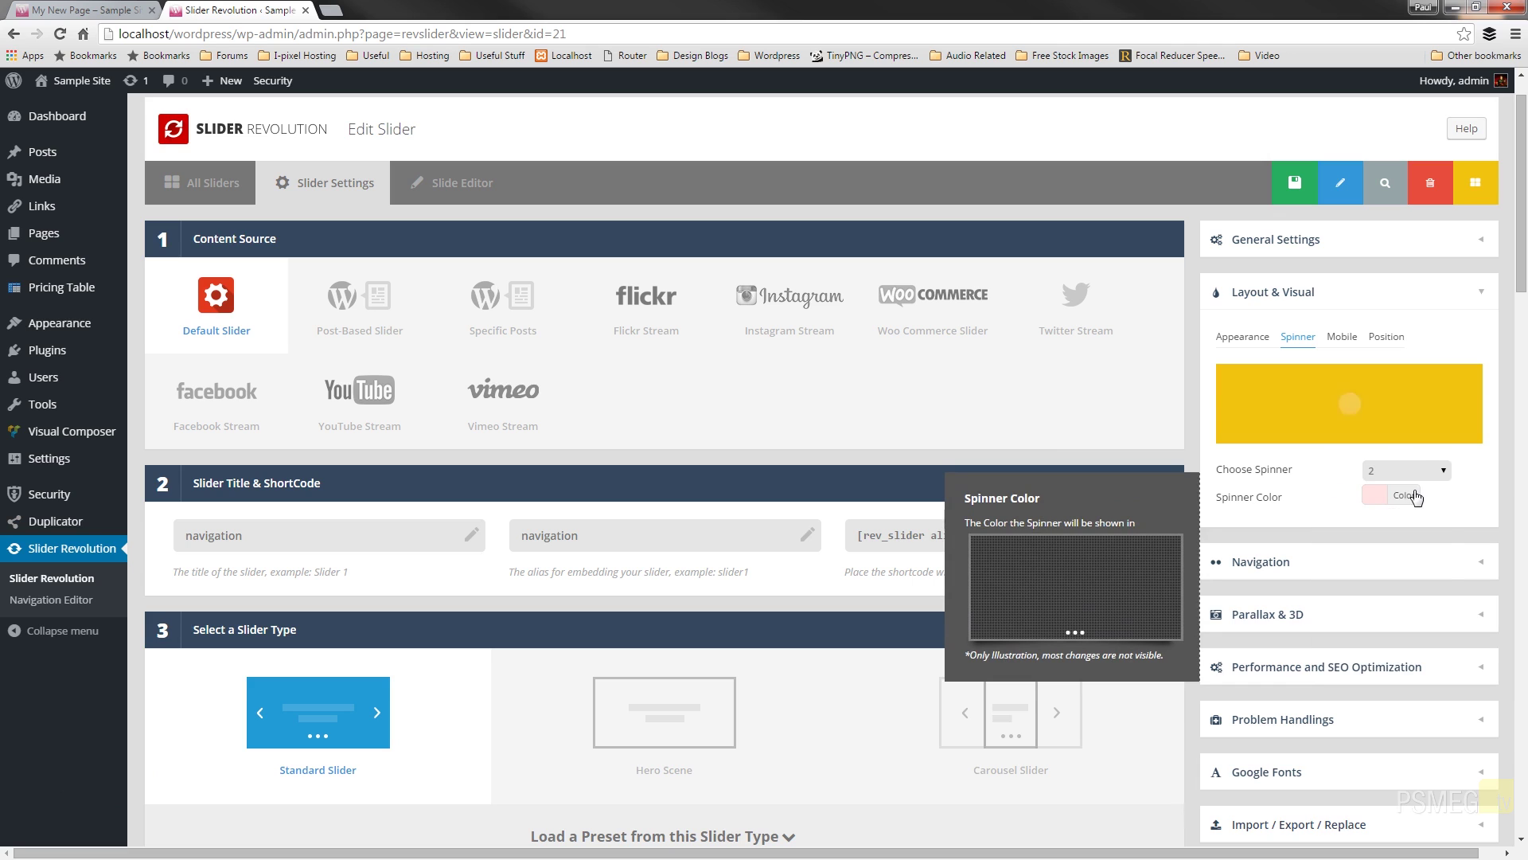
{"action": "left_click", "coordinate": [1407, 470]}
{"action": "left_click", "coordinate": [1392, 533]}
{"action": "key", "text": "Down"}
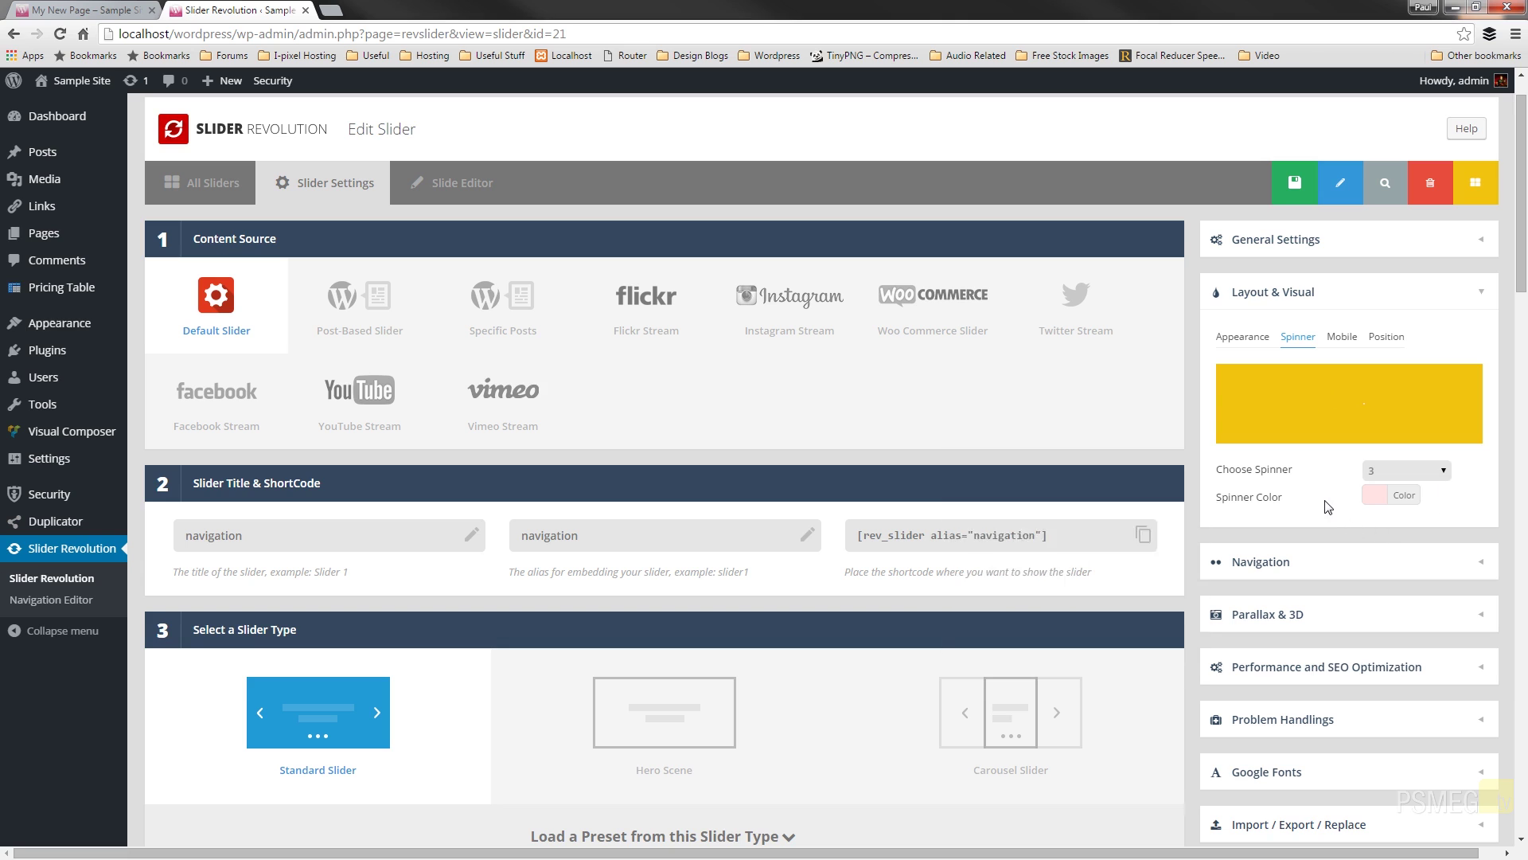
- Show the Mobile options and read the help for the disable and hide-under-width settings
{"action": "left_click", "coordinate": [1342, 338]}
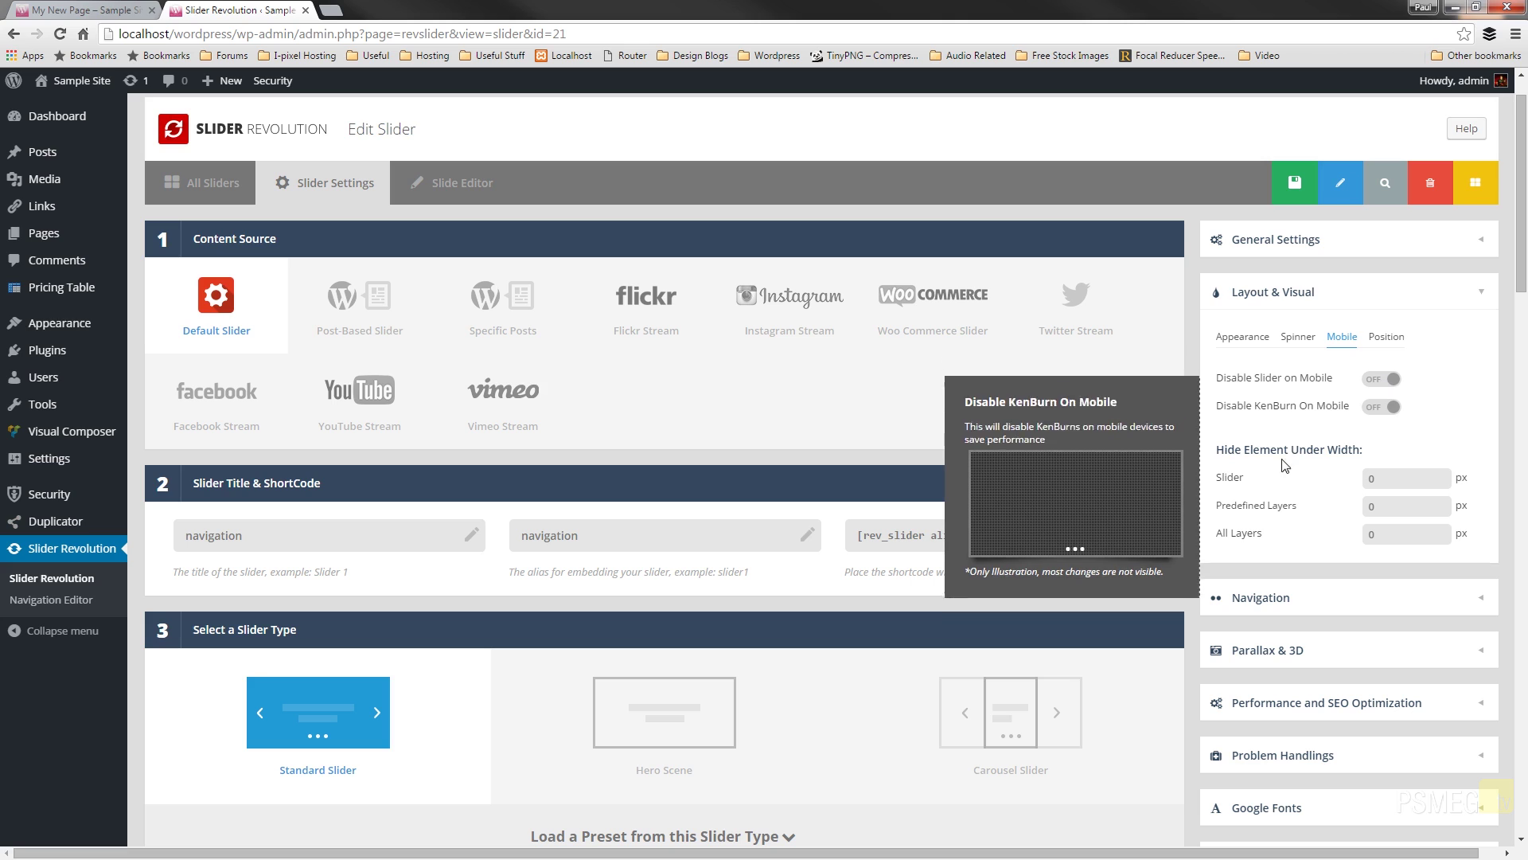
{"action": "mouse_move", "coordinate": [1298, 481]}
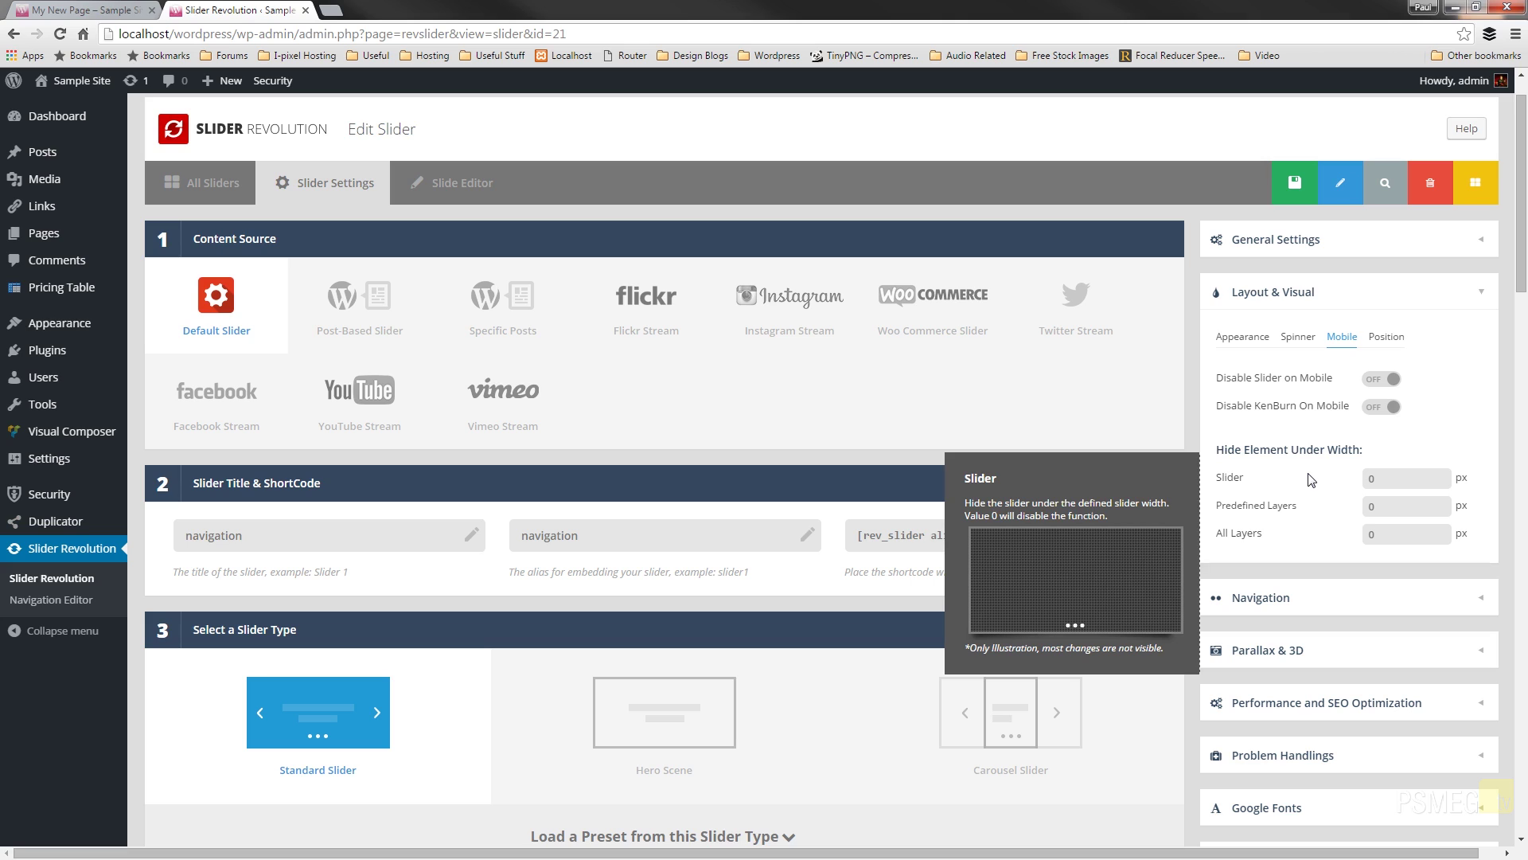
- Show the Position options and keep Position on the page set to Center
{"action": "left_click", "coordinate": [1387, 341]}
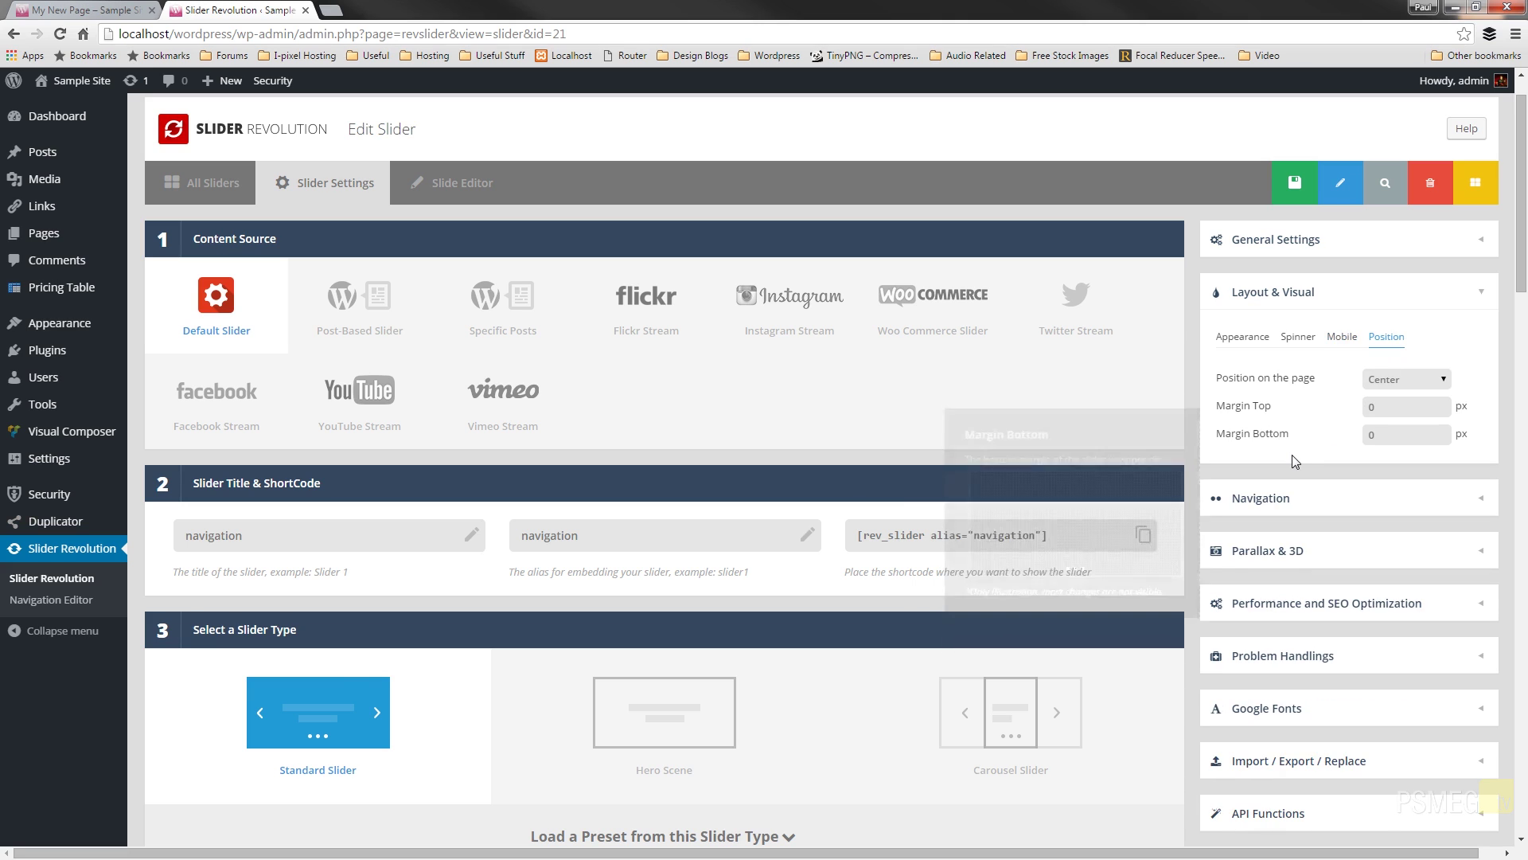
{"action": "left_click", "coordinate": [1395, 383]}
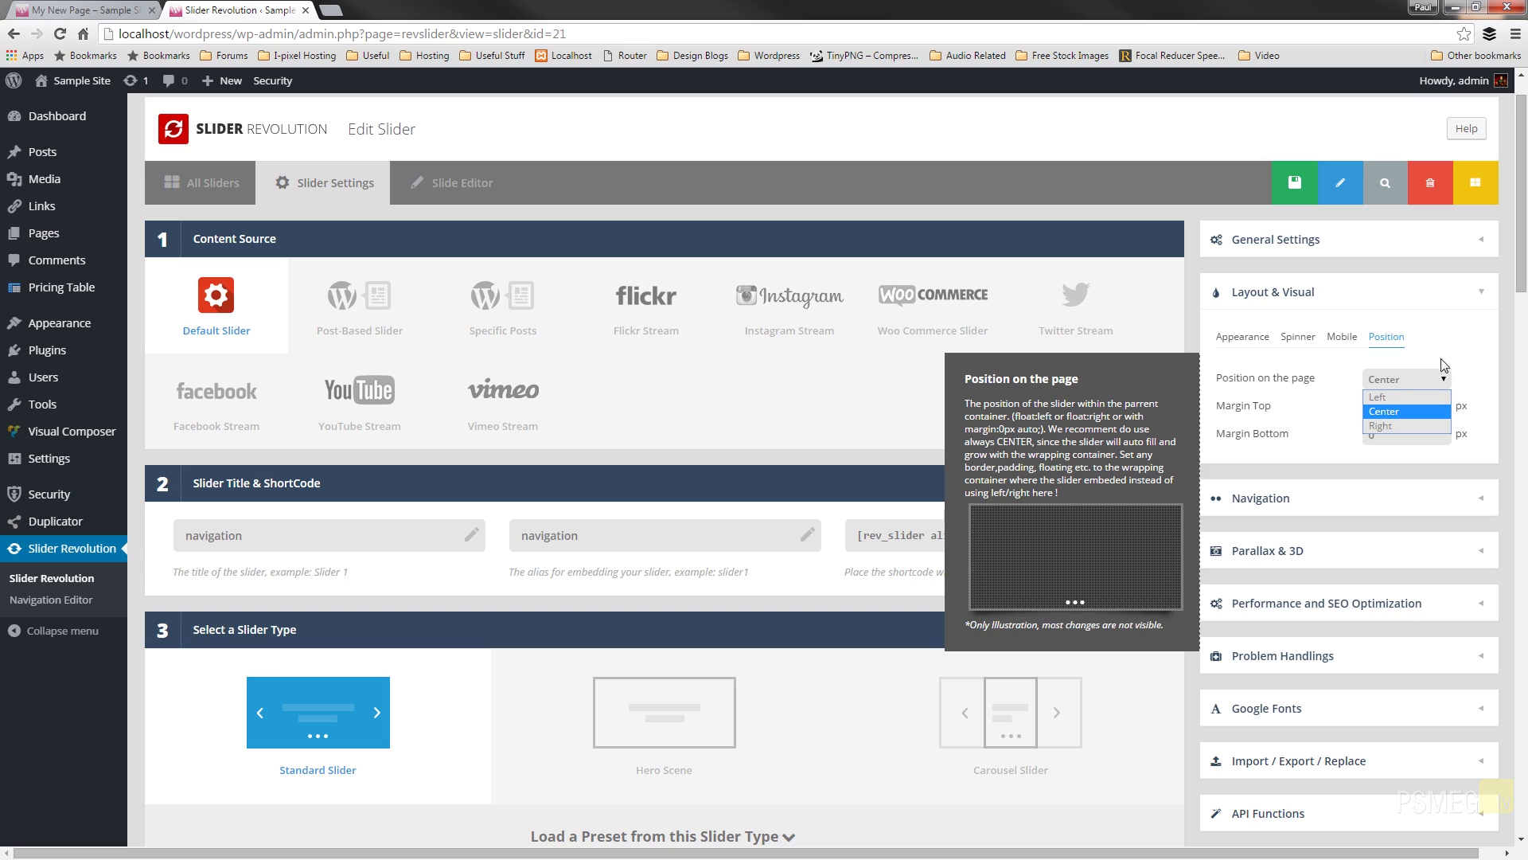
{"action": "left_click", "coordinate": [1472, 358]}
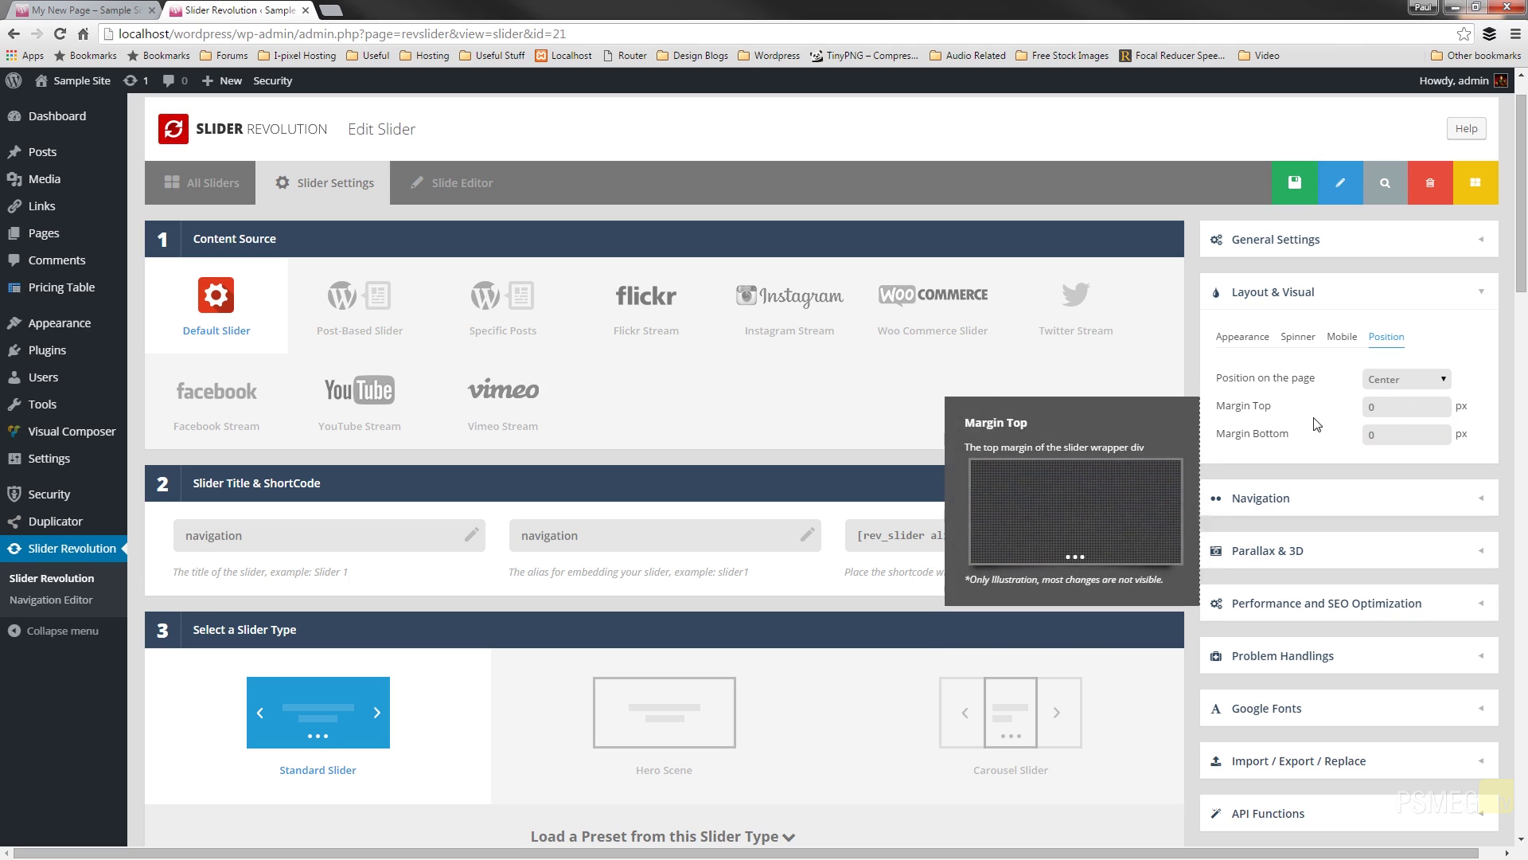